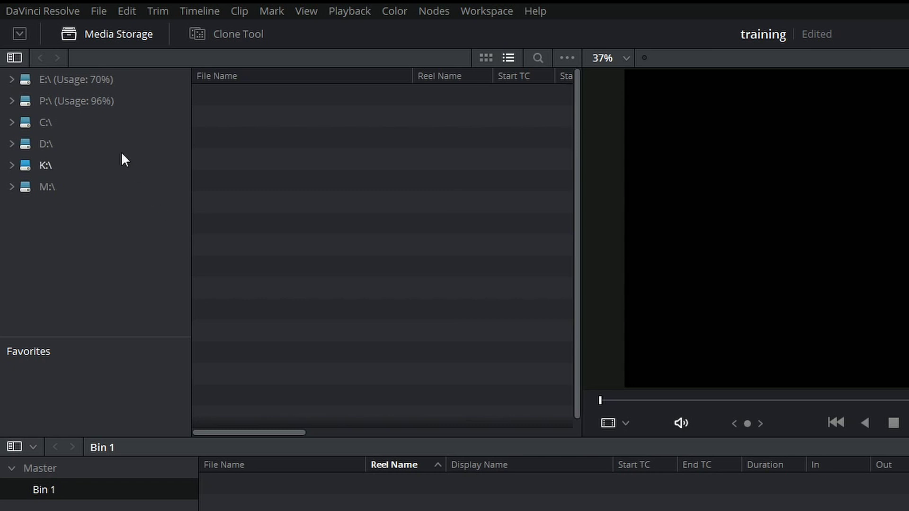
Open the preferences, review the Video I/O and GPU settings, and return to the media storage locations
left_click(42, 8)
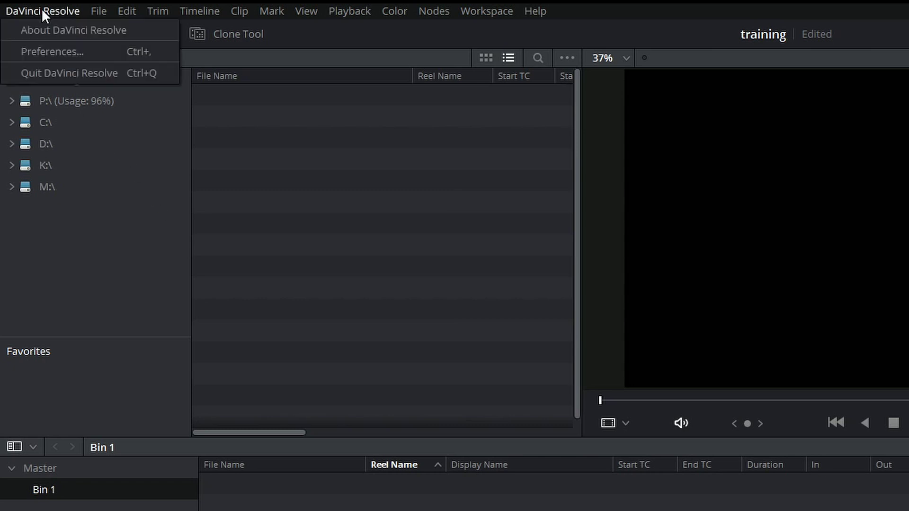
left_click(43, 53)
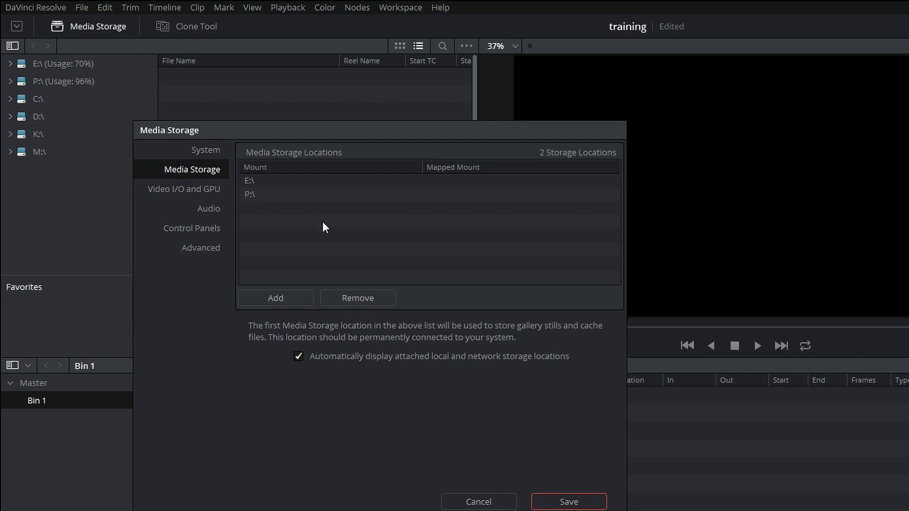
left_click(165, 190)
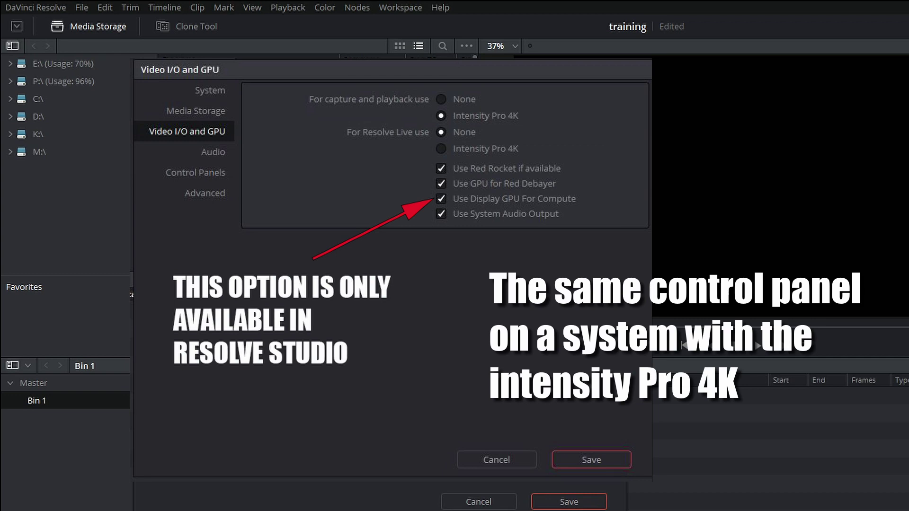
left_click(179, 168)
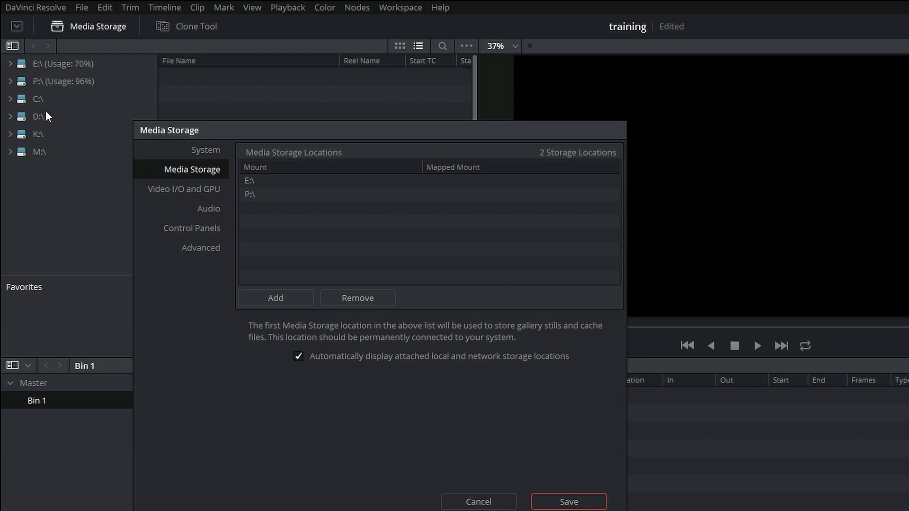
Add the M:\ drive as a media storage location and save the preferences
left_click(284, 296)
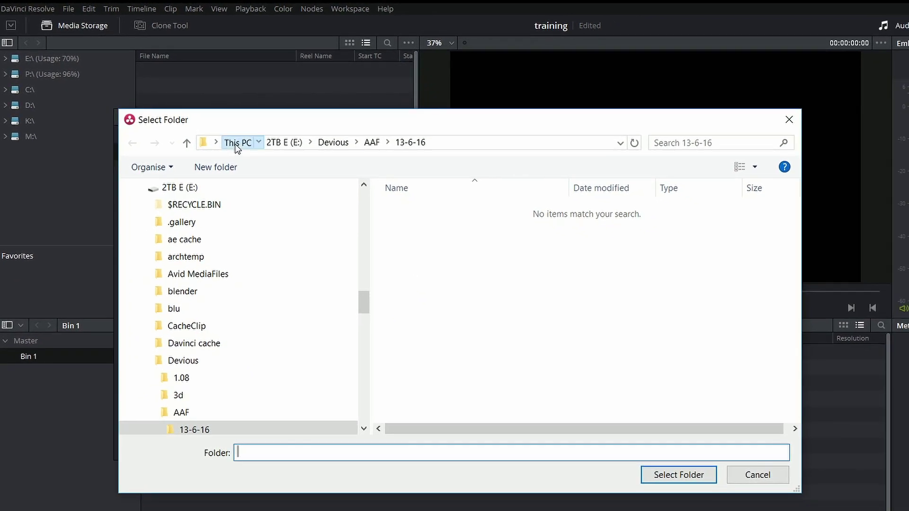
left_click(243, 145)
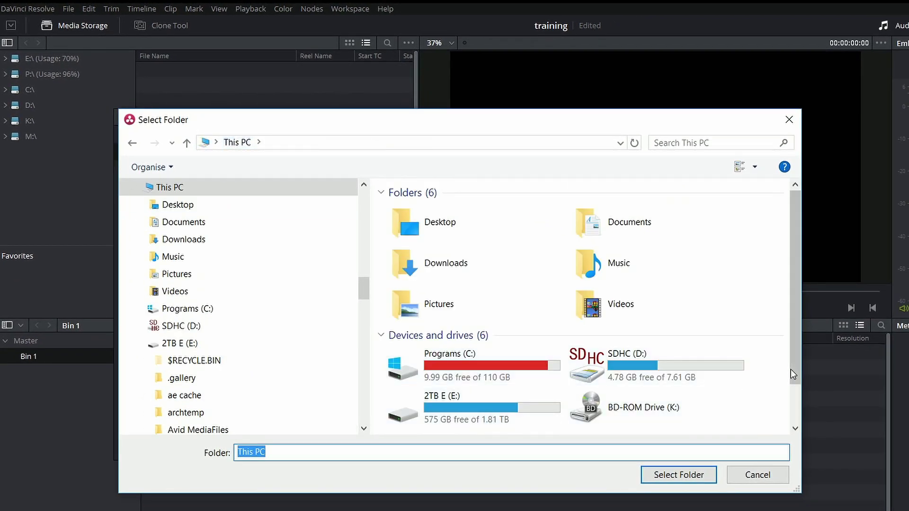
scroll(453, 417, "down", 2)
left_click(453, 423)
left_click(647, 476)
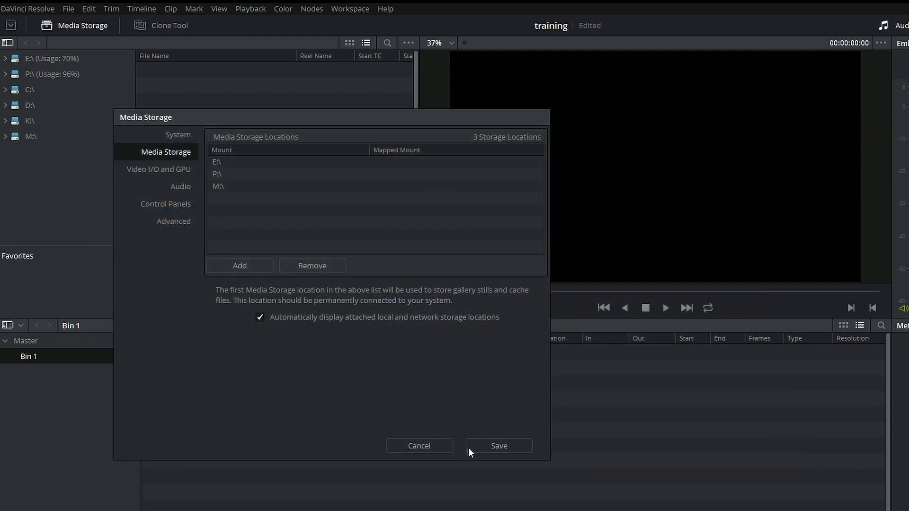
left_click(498, 447)
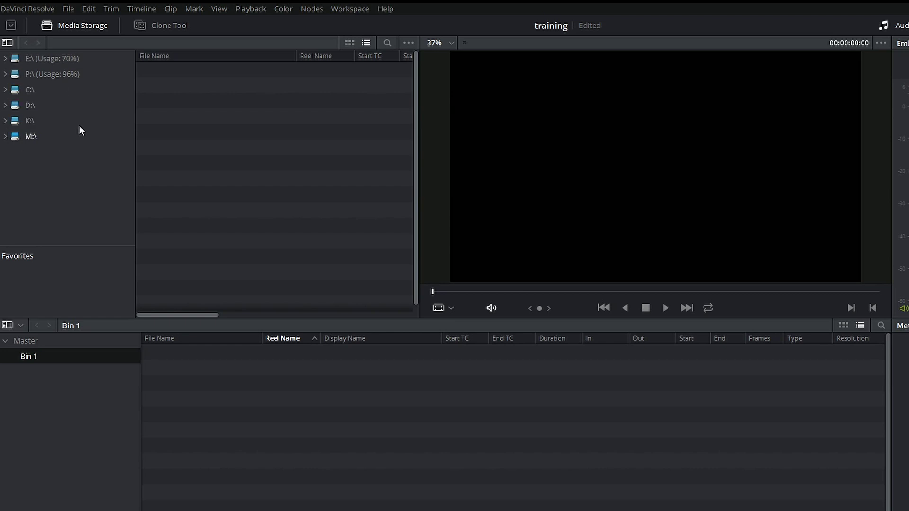
Browse the M:\ drive in media storage to the first Vlog folder inside demo 178gb
left_click(22, 136)
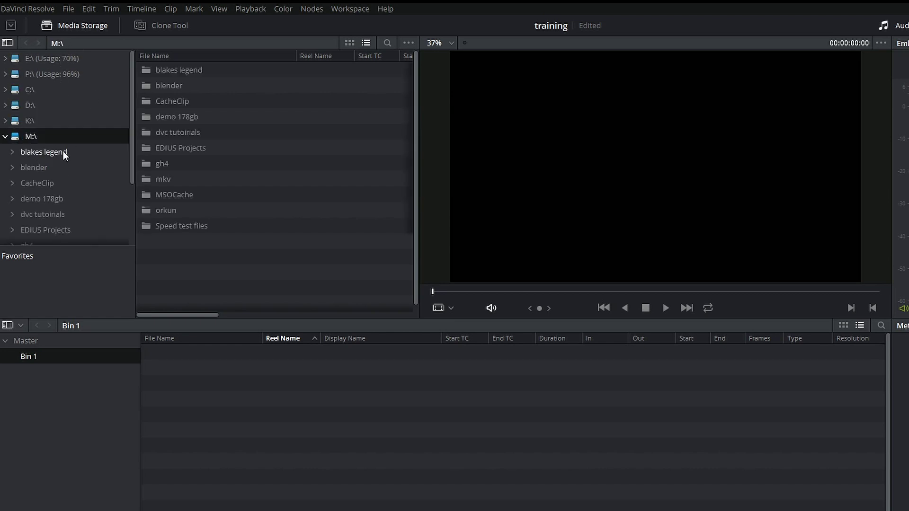
double_click(162, 119)
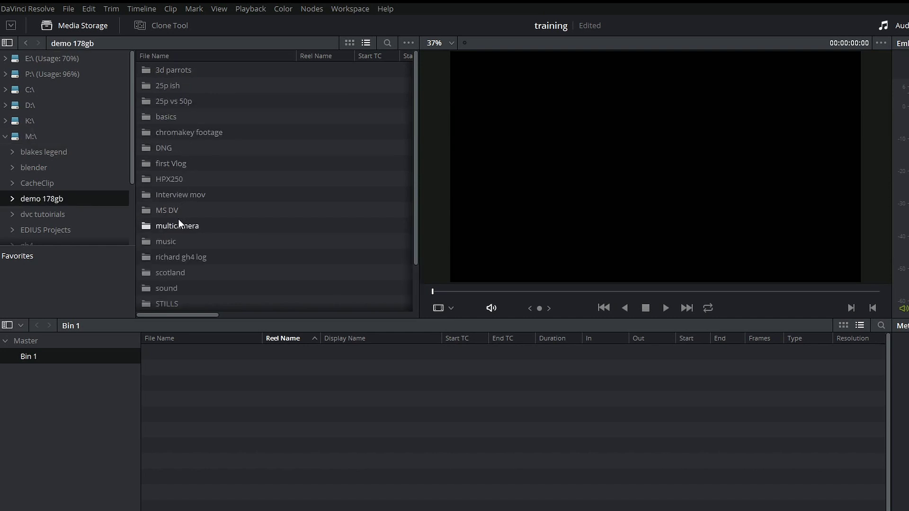
left_click(154, 163)
double_click(154, 163)
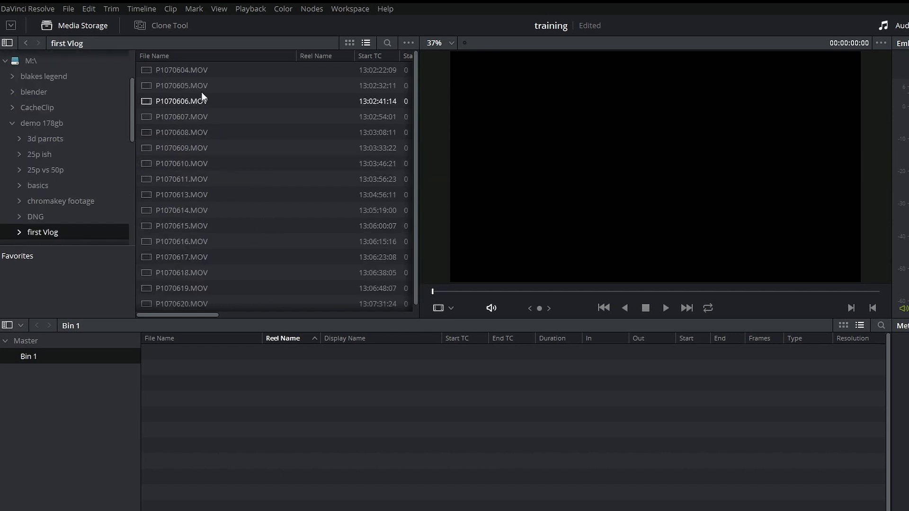
Preview several clips from the first Vlog folder, including P1070608.MOV and P1070613.MOV
left_click(176, 161)
left_click(182, 134)
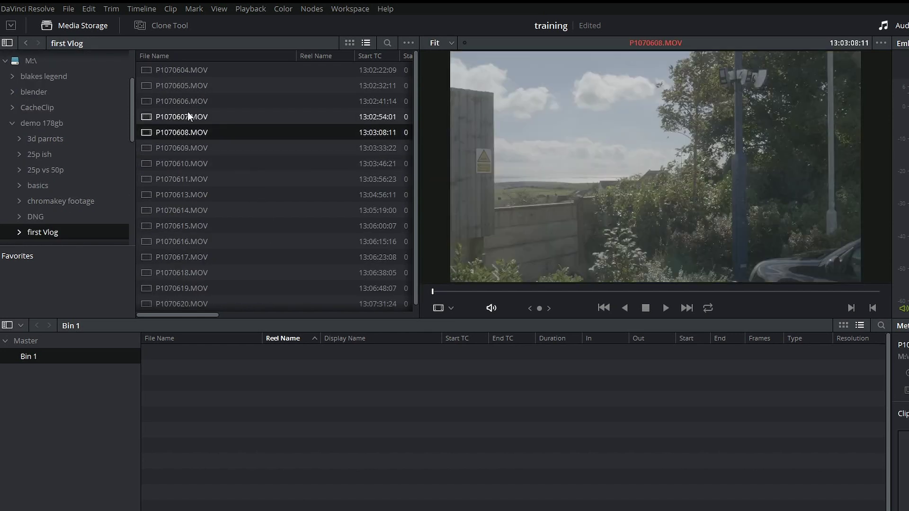
left_click(187, 90)
left_click(197, 192)
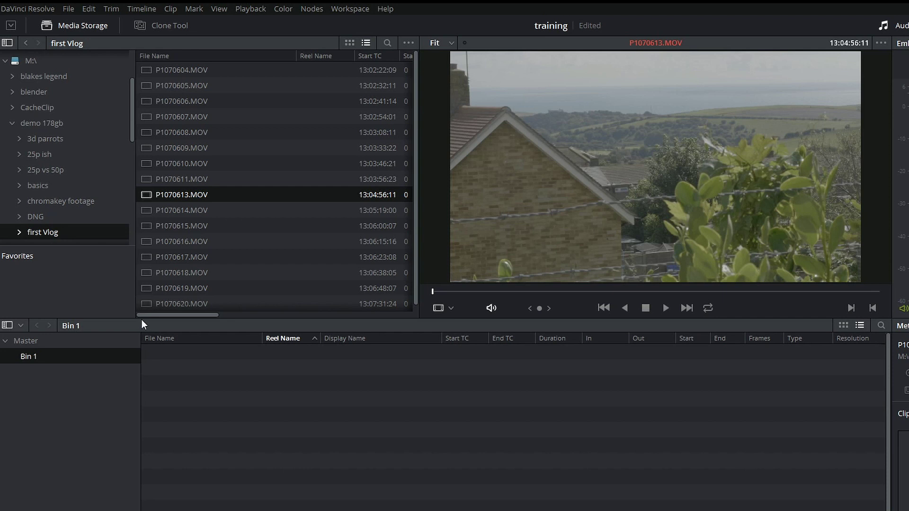
Select the xdcam footage folder, switch to File Explorer and examine its xdcam interview\BPAV\CLPR\EDIU0002_01 subfolder
left_click_drag(132, 135, 134, 220)
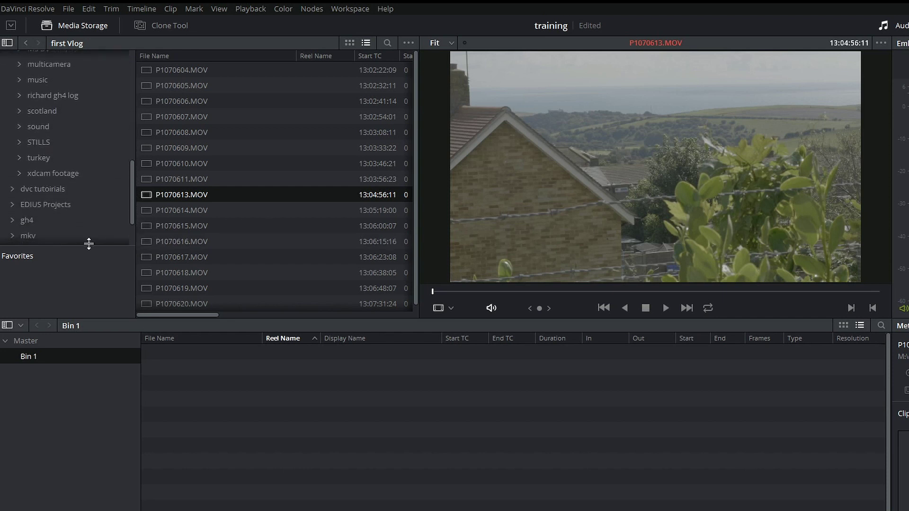
left_click(48, 174)
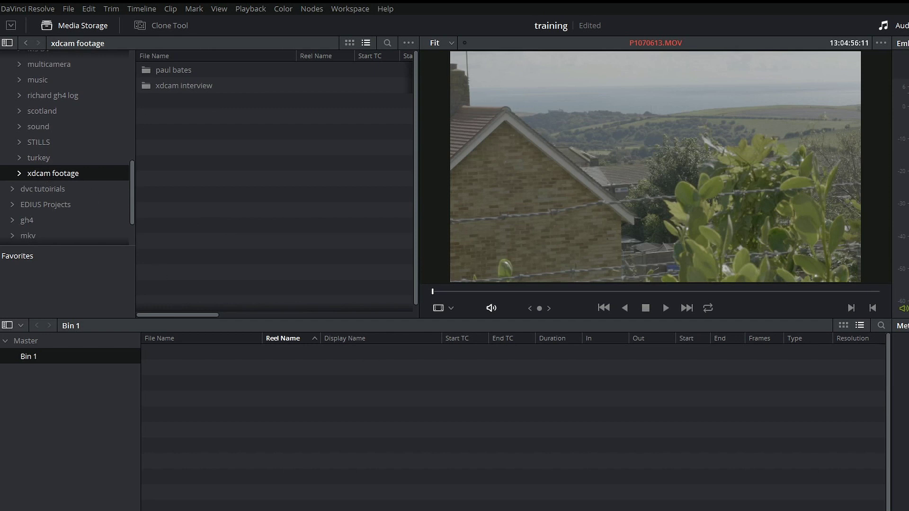
key("alt+Tab")
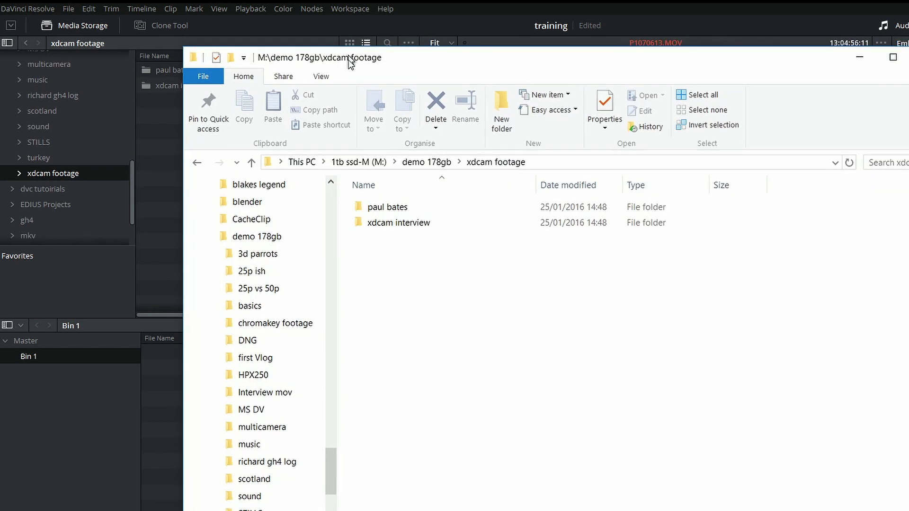
double_click(386, 222)
double_click(379, 210)
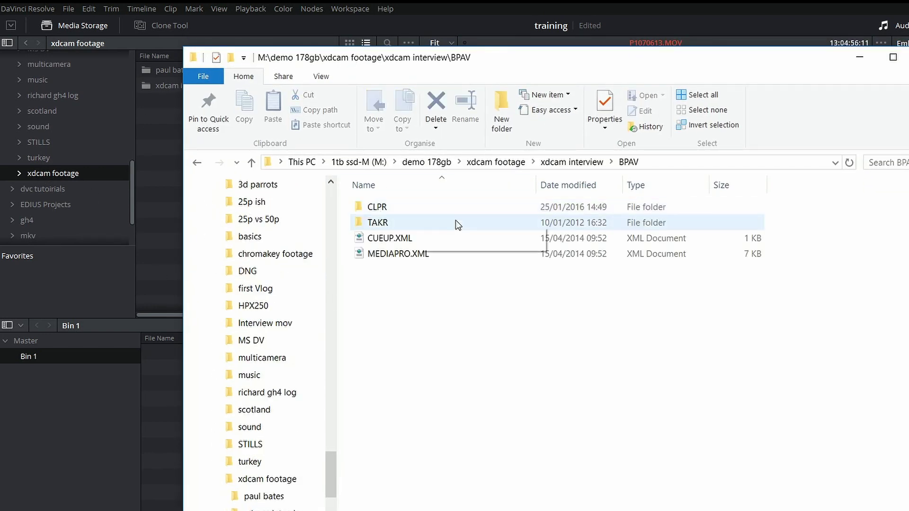
double_click(397, 207)
double_click(396, 209)
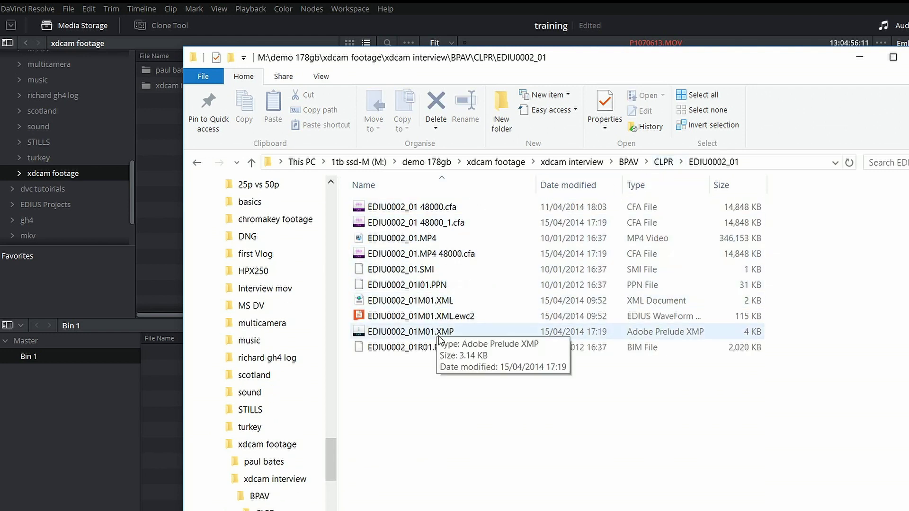
Switch back to DaVinci Resolve, browse to xdcam interview\BPAV\CLPR\EDIU0002_01 and scrub through EDIU0002_01.MP4 to about 00:00:23:08
left_click(19, 173)
left_click(45, 208)
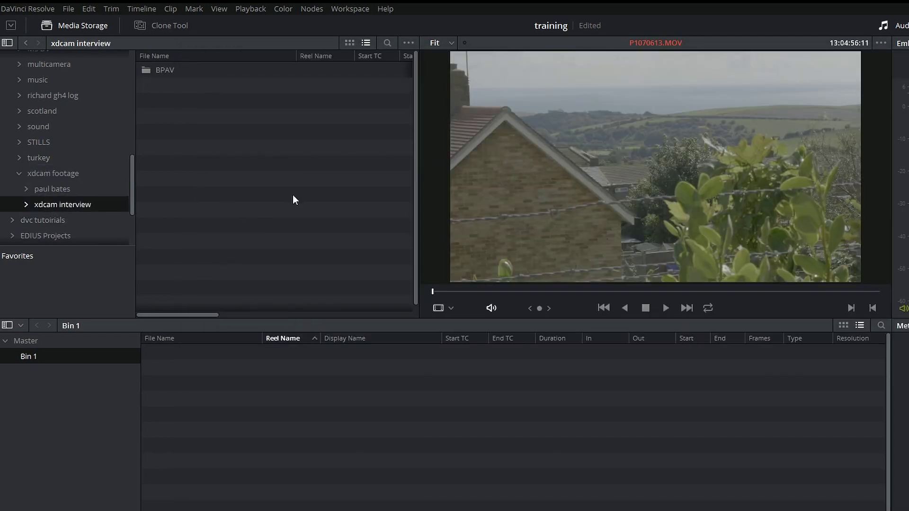
double_click(145, 71)
double_click(146, 73)
double_click(153, 85)
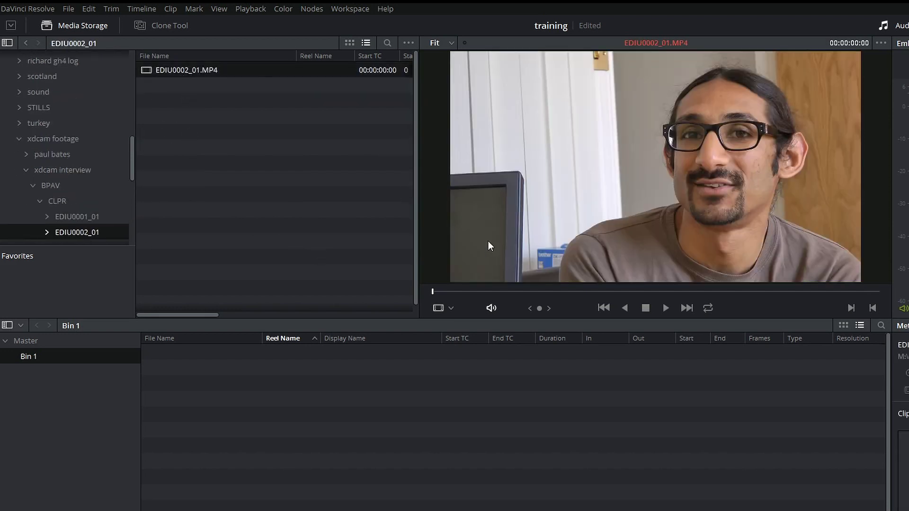
left_click_drag(437, 292, 565, 293)
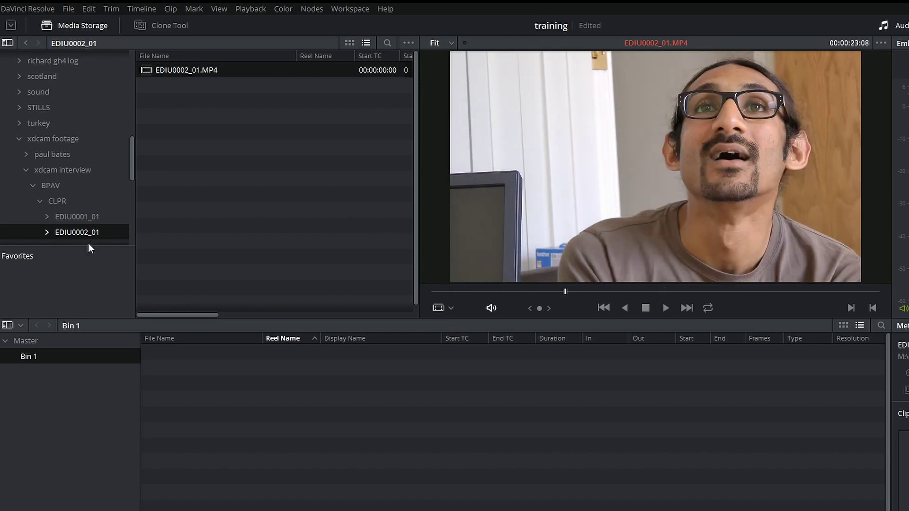
Browse to the VIDEO folder inside HPX250\CONTENTS and preview the clip 0006PO.MXF
scroll(133, 157, "up", 3)
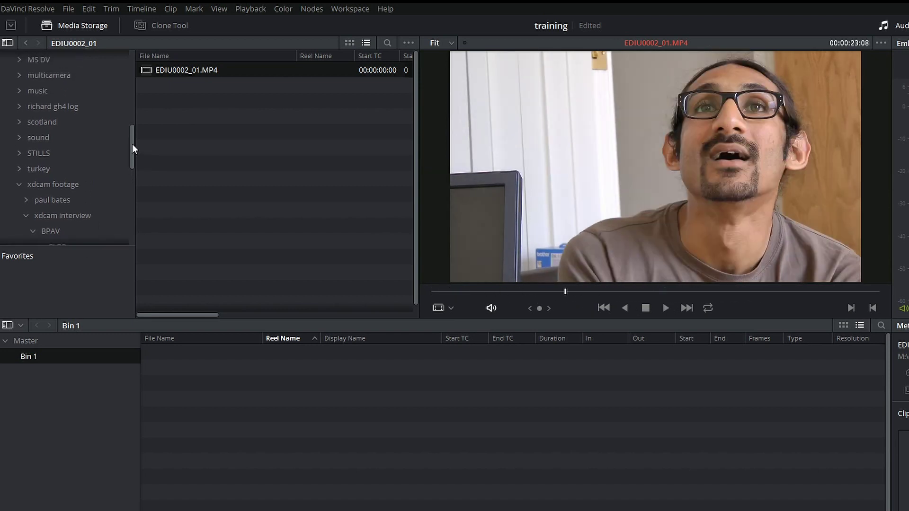
scroll(132, 145, "up", 2)
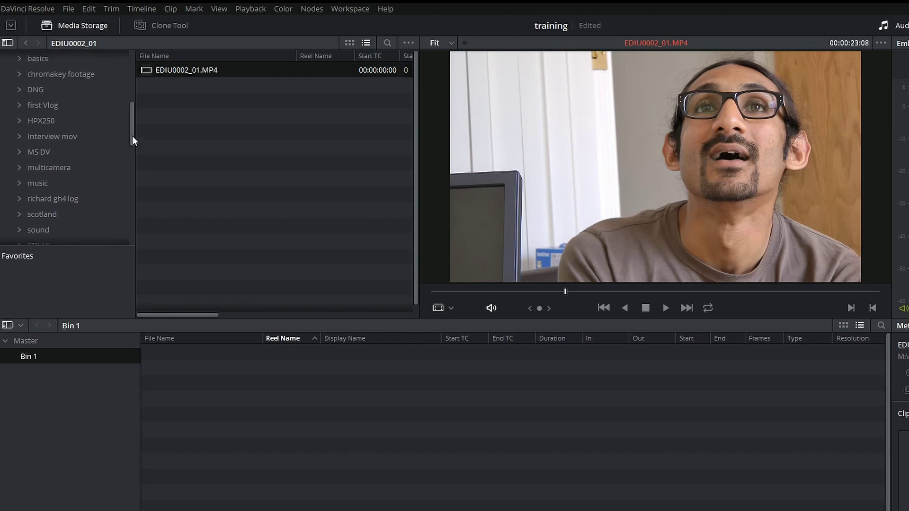
left_click(41, 124)
left_click(20, 123)
left_click(47, 142)
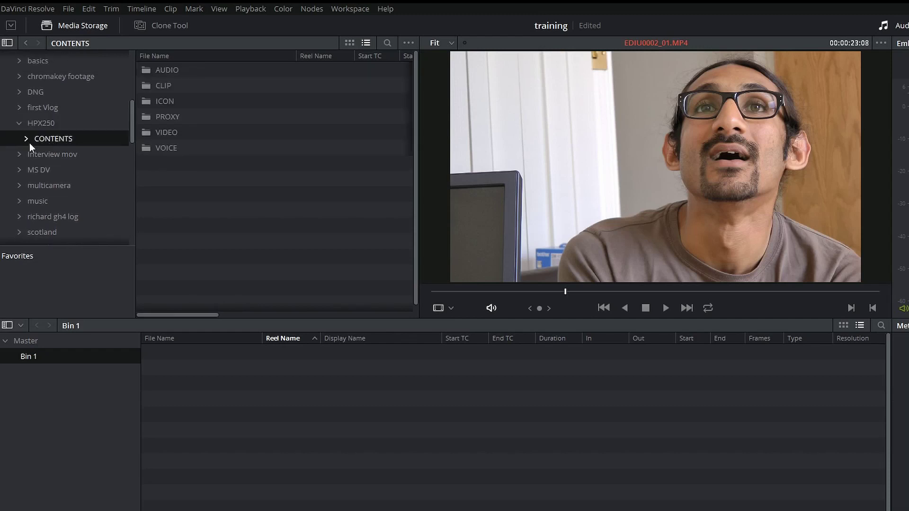
double_click(153, 137)
left_click(165, 119)
left_click_drag(447, 290, 406, 259)
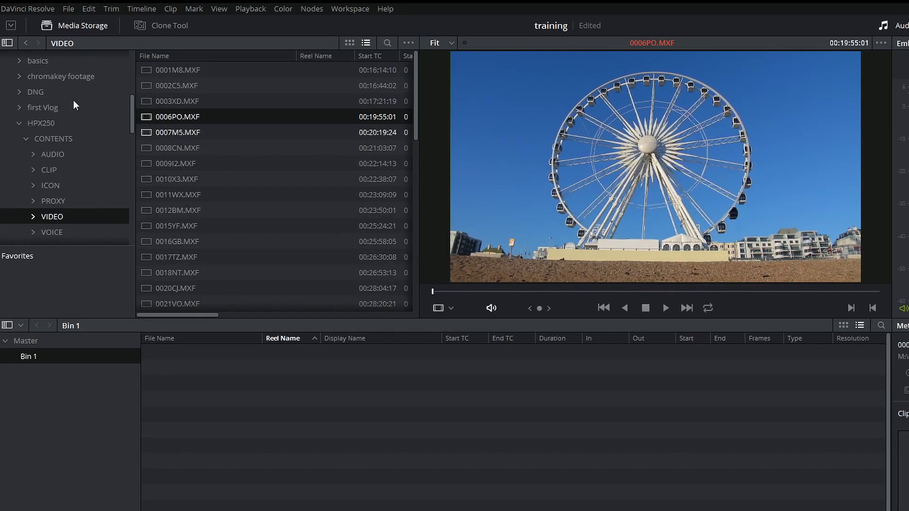
Open the DNG folder and preview the 17:36:15:00 and 17:56:27:00 Blackmagic Cinema Camera sequences and the holdan demo camera sequence
left_click(88, 181)
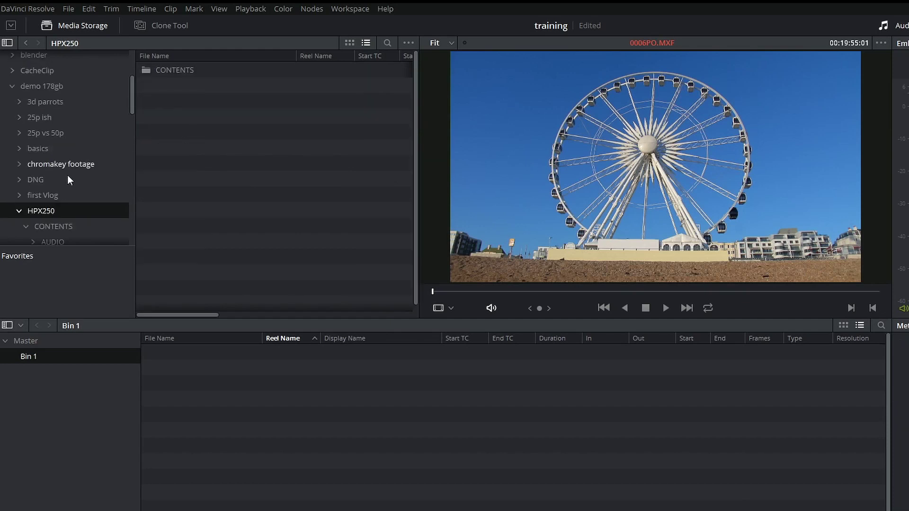
left_click(38, 179)
left_click(164, 148)
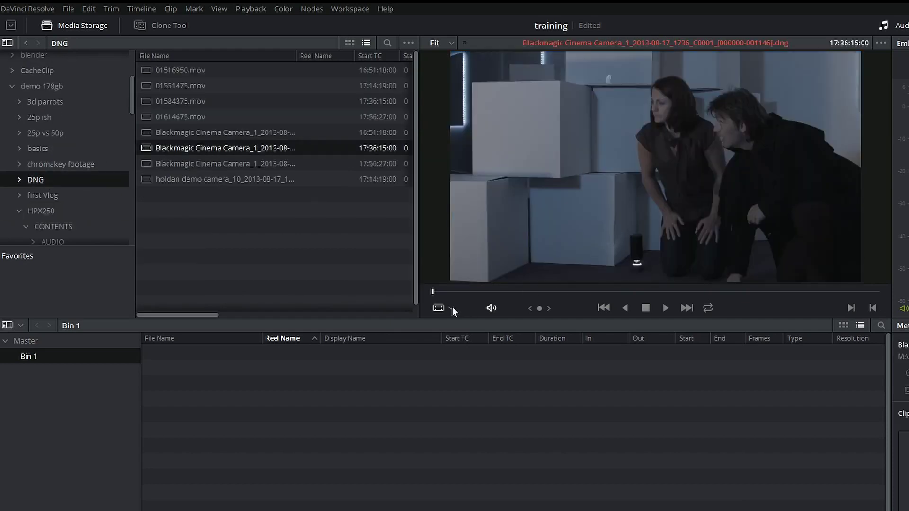
left_click(145, 162)
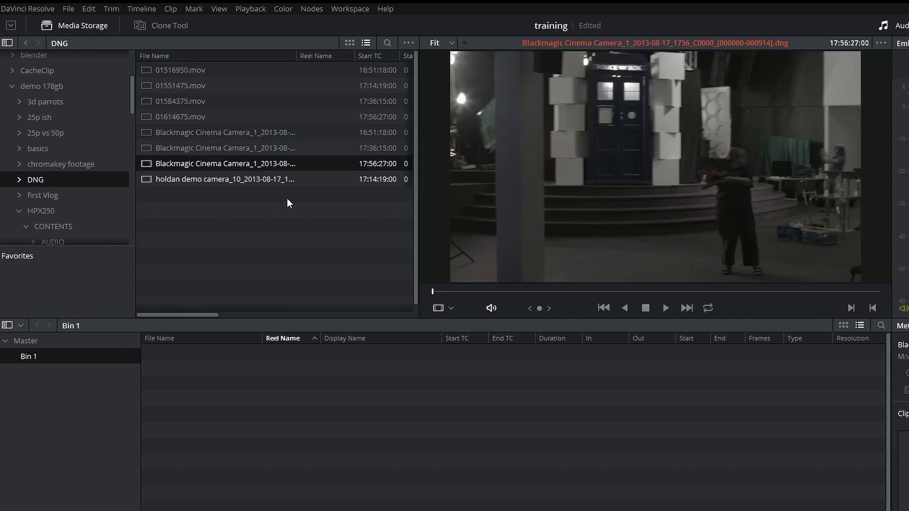
left_click(204, 179)
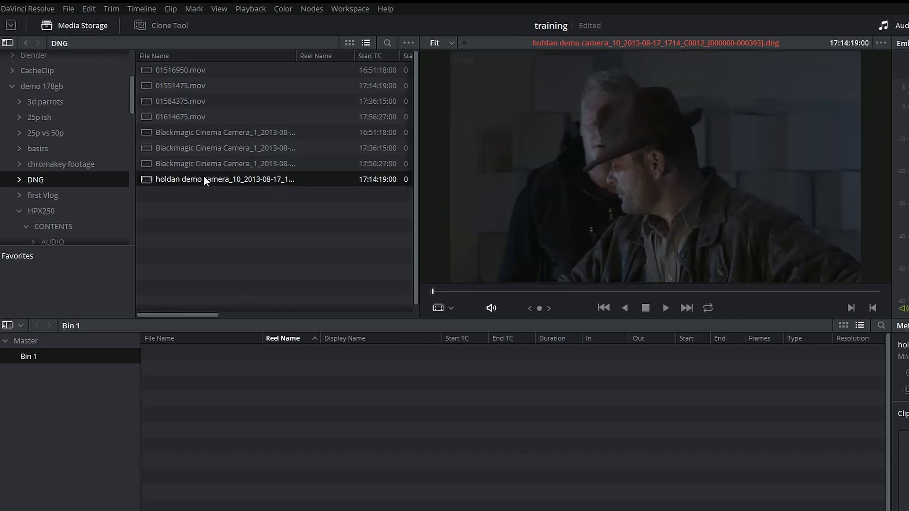
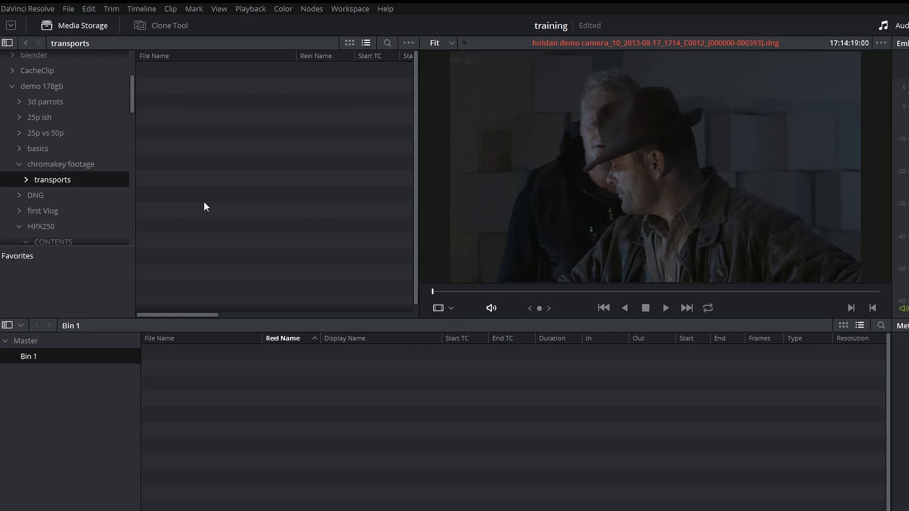
key("alt+Tab")
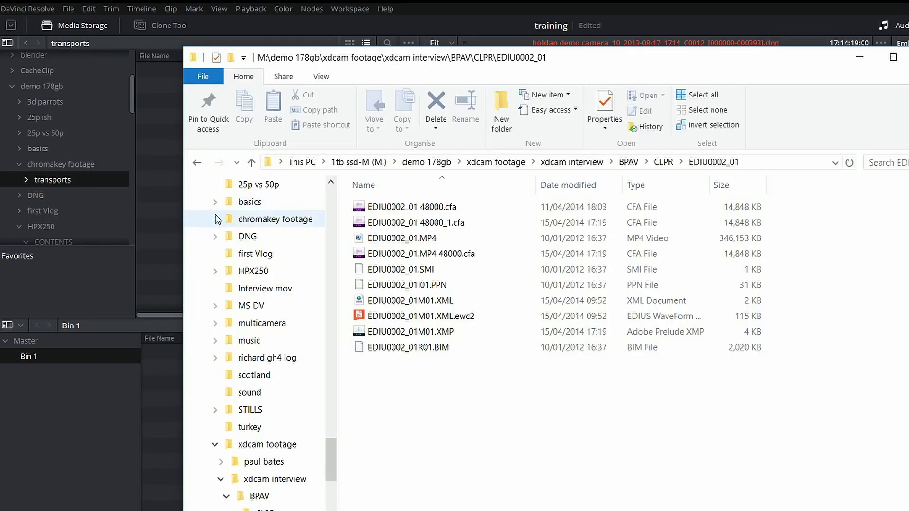
left_click(442, 163)
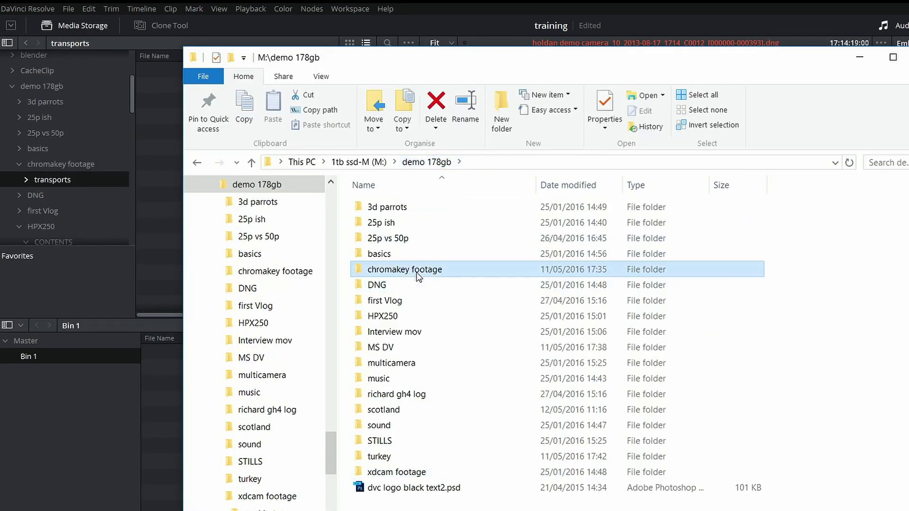
double_click(403, 269)
double_click(386, 210)
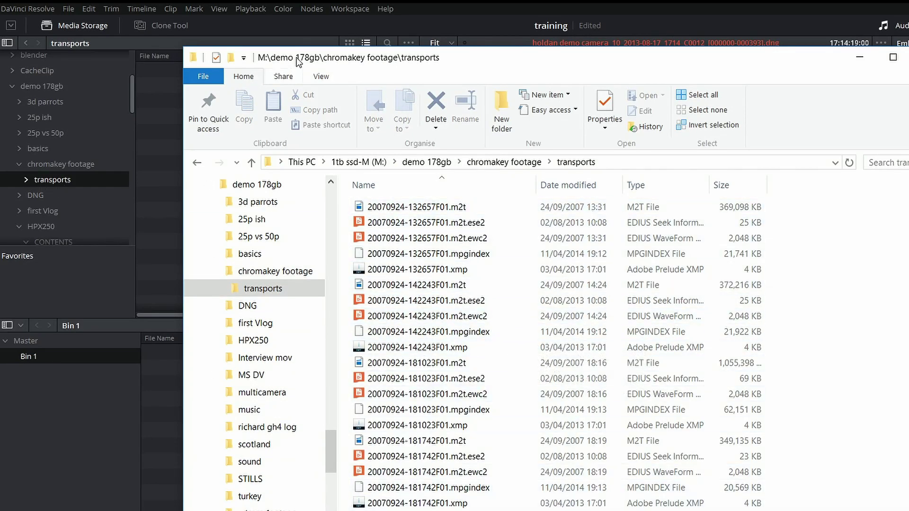
left_click_drag(300, 59, 427, 52)
left_click(569, 202)
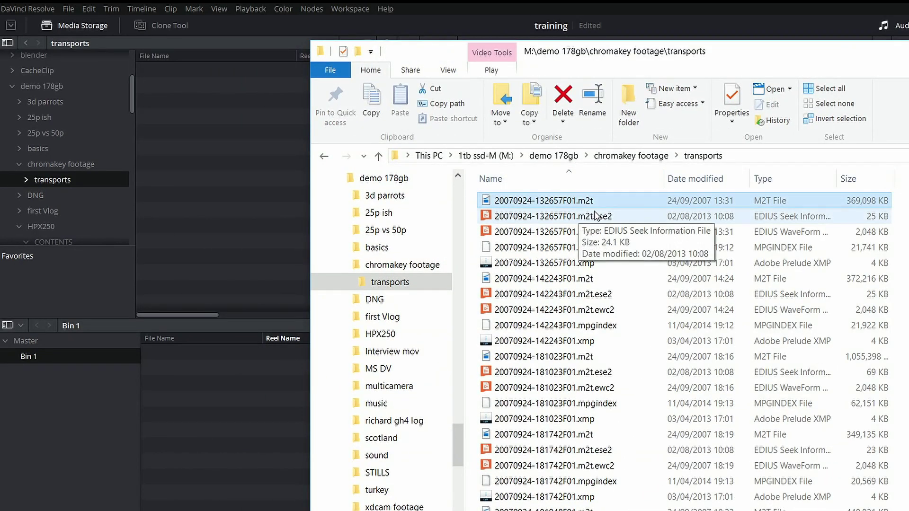
Return to DaVinci Resolve and view the Canopus HQ folder inside multicamera in media storage
left_click_drag(135, 101, 125, 140)
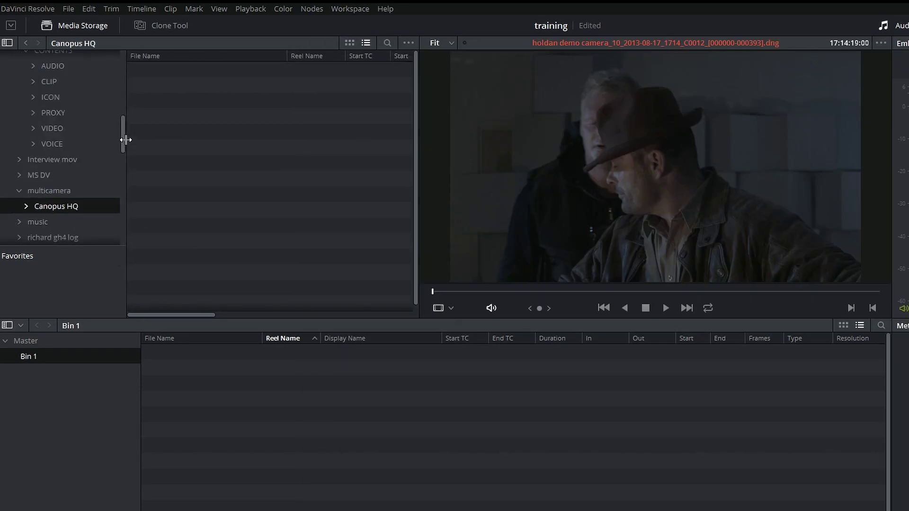
Browse the btn hdv and colour clips folders inside basics, play 01794.MTS and preview 01796.MTS
double_click(168, 103)
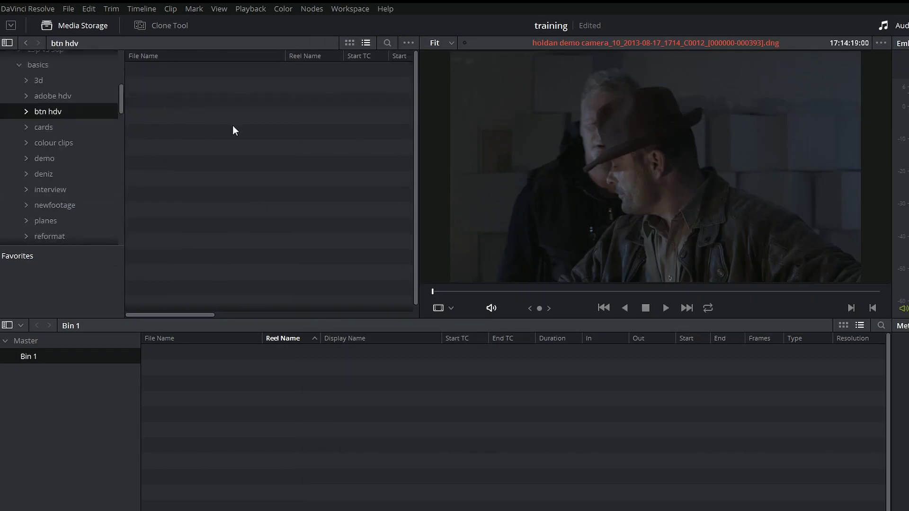
left_click(42, 126)
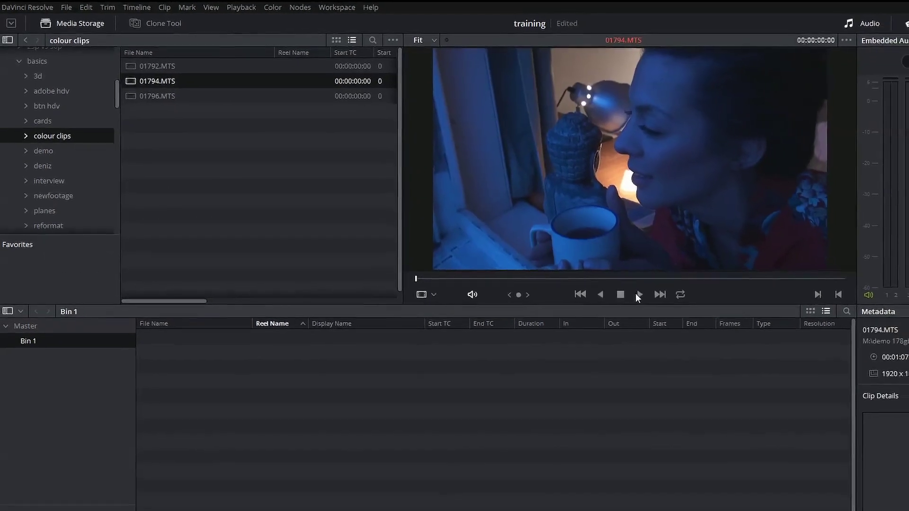
left_click(639, 295)
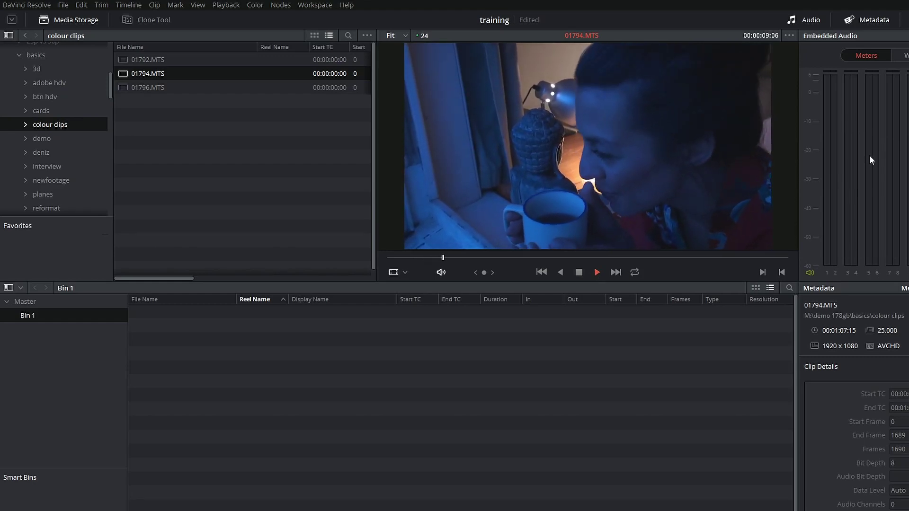
left_click(578, 273)
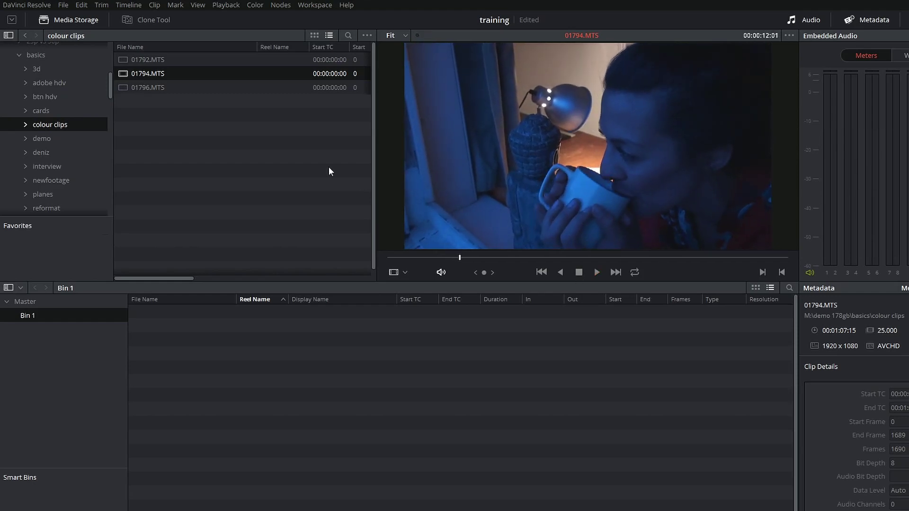
left_click(147, 88)
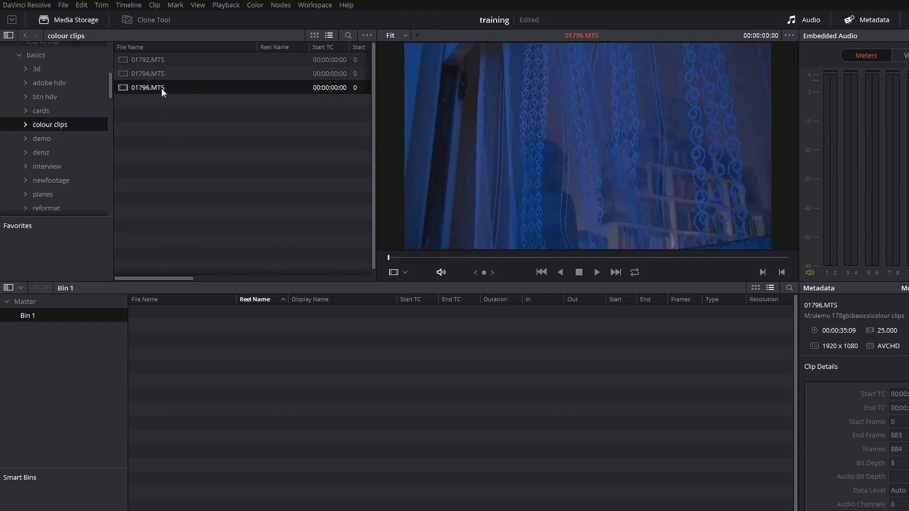
left_click(164, 75)
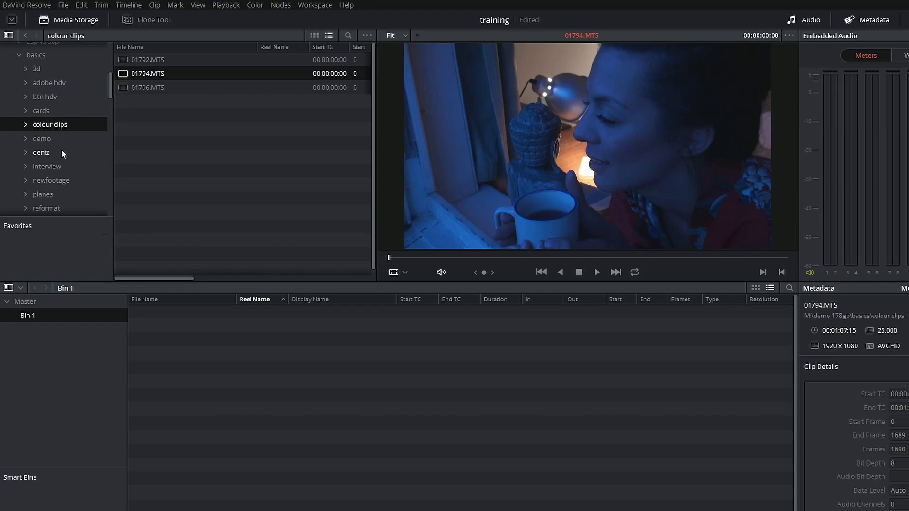
View the deniz and demo folders, open the cards folder and preview 00002.MTS and 00001.MTS
left_click(46, 153)
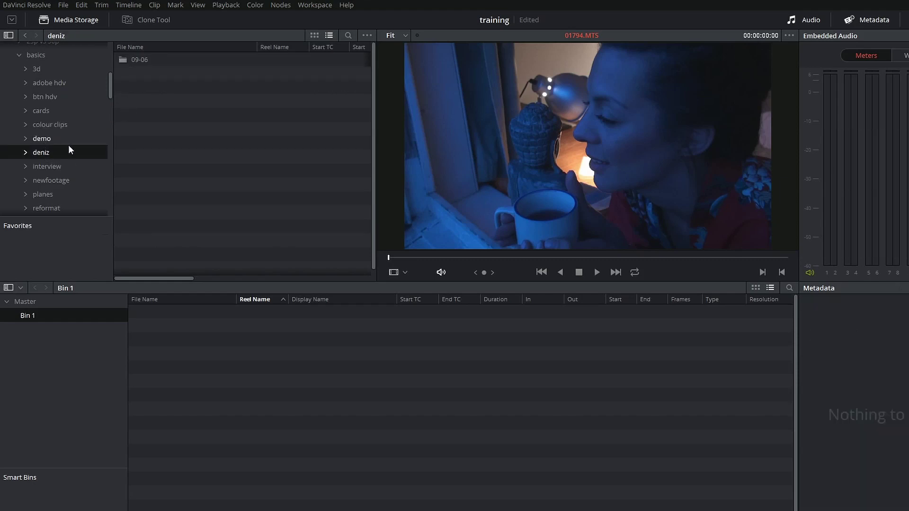
left_click(42, 138)
left_click(48, 110)
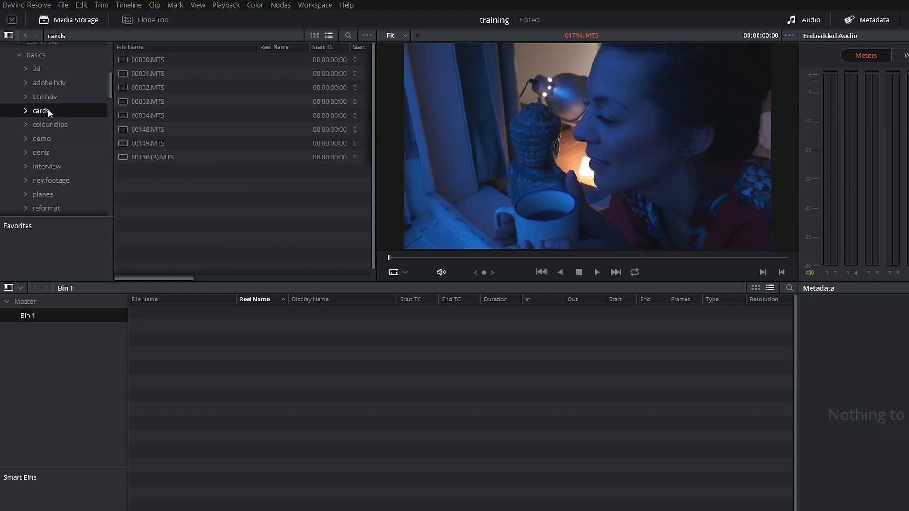
left_click(125, 91)
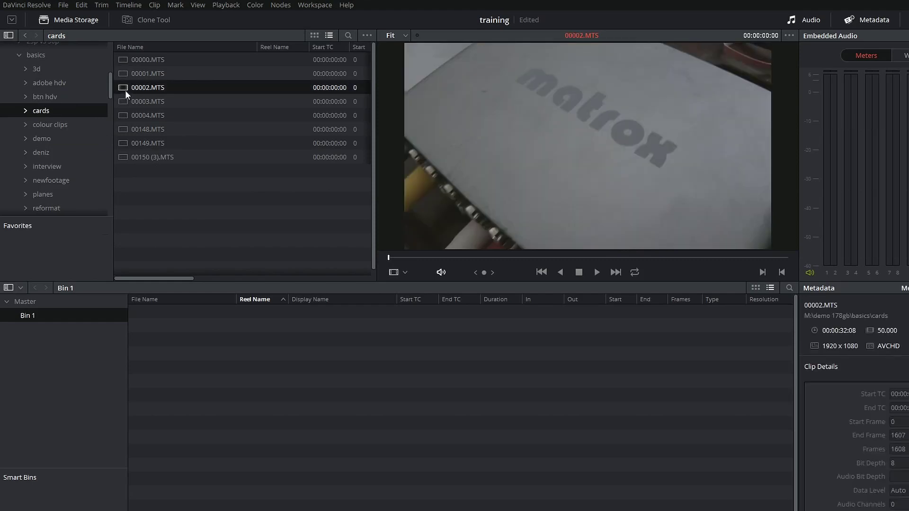
left_click(125, 74)
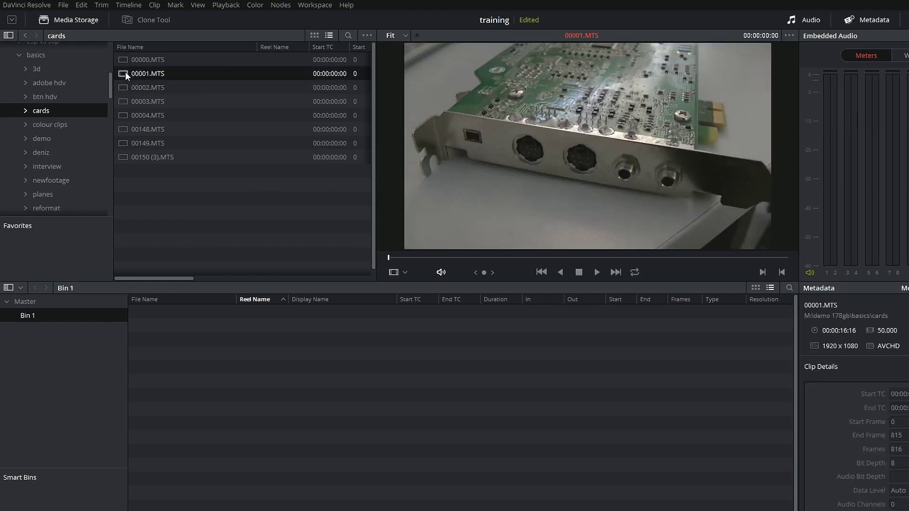
Browse the remaining subfolders of basics from turkey back up to interview
scroll(55, 206, "down", 3)
left_click(56, 206)
mouse_move(110, 116)
left_mouse_down()
mouse_move(110, 101)
mouse_move(111, 115)
left_mouse_up()
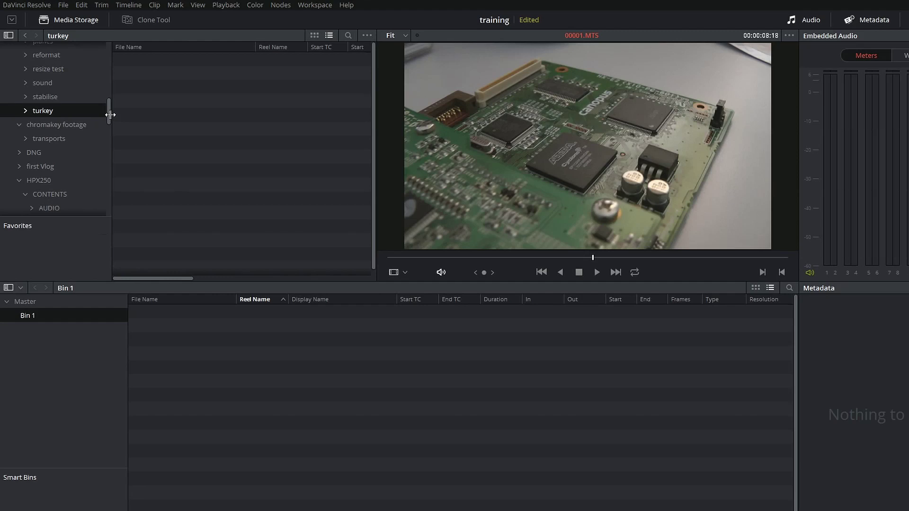
scroll(112, 122, "up", 4)
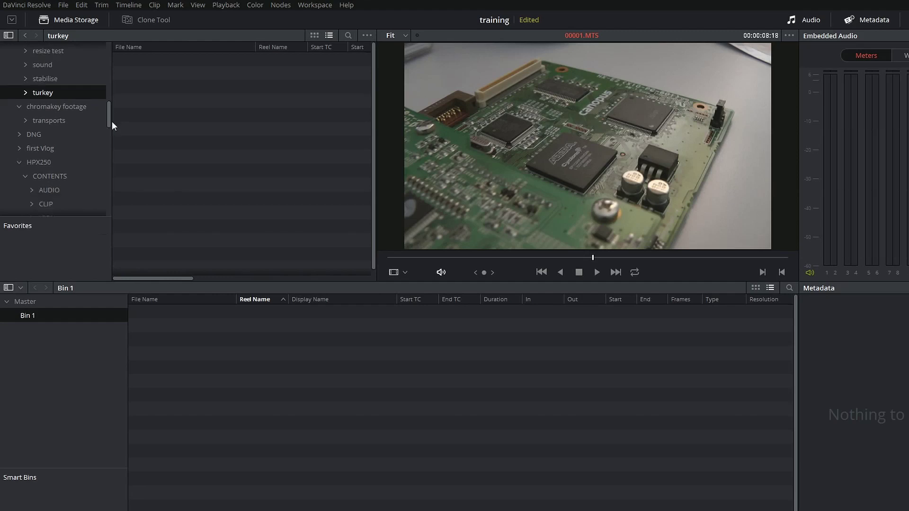
key("Up")
key("Up")
key("Up")
key("Up")
key("Up")
key("Up")
key("Up")
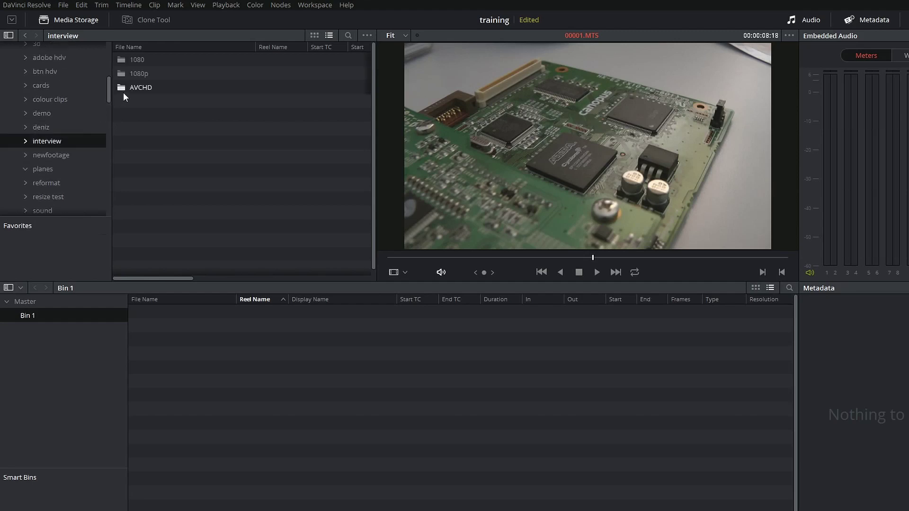
Open the 1080p folder inside interview, scrub through 00046.MTS and 00043.MTS, and play 00043.MTS briefly from its middle
double_click(132, 74)
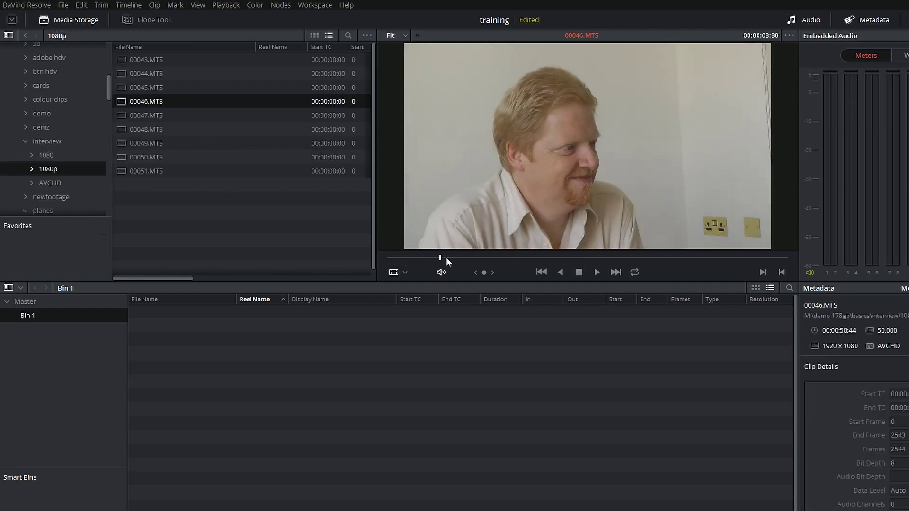
left_click(628, 256)
left_click(136, 57)
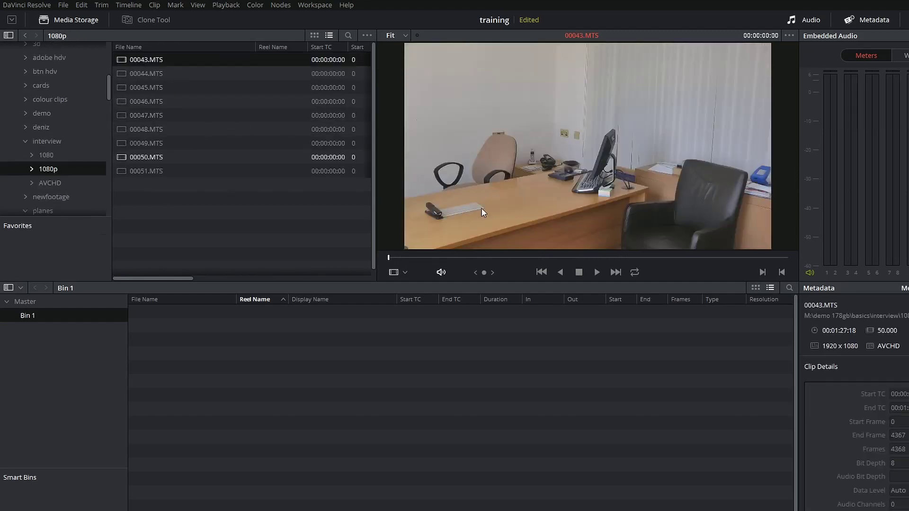
left_click_drag(410, 257, 591, 259)
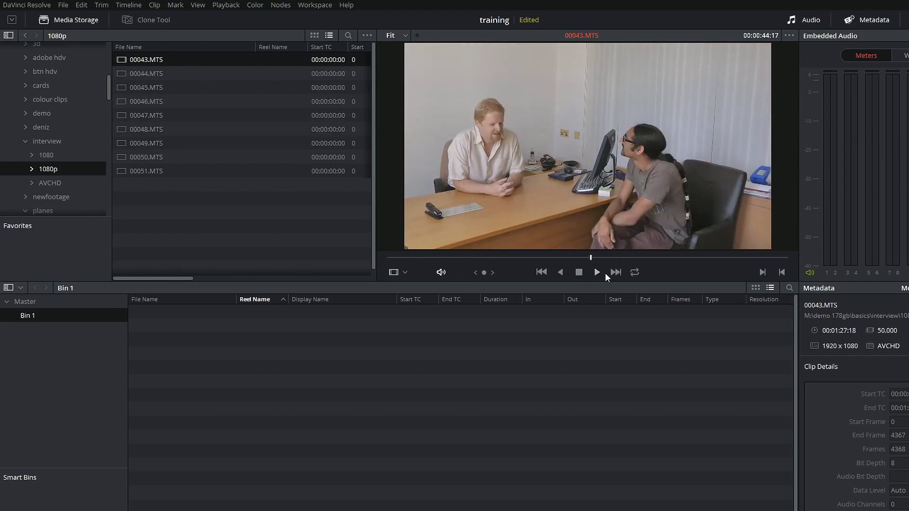
left_click(597, 273)
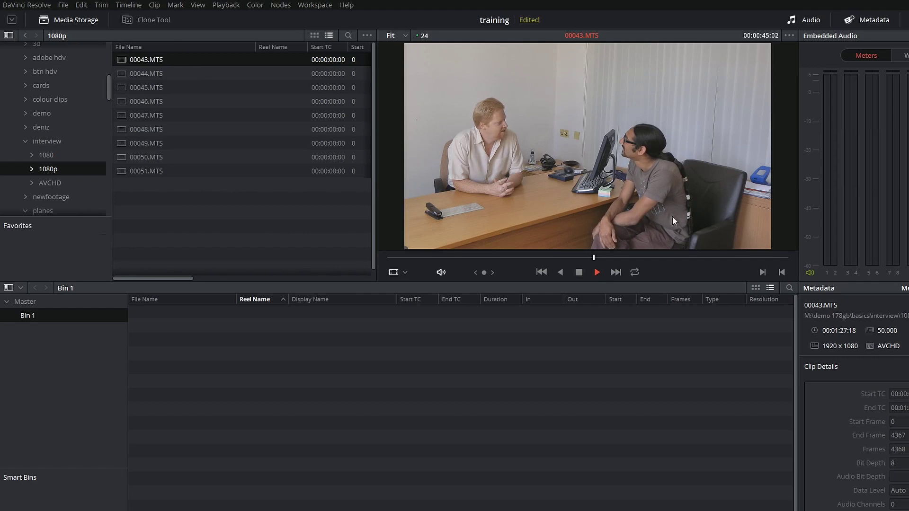
left_click(579, 273)
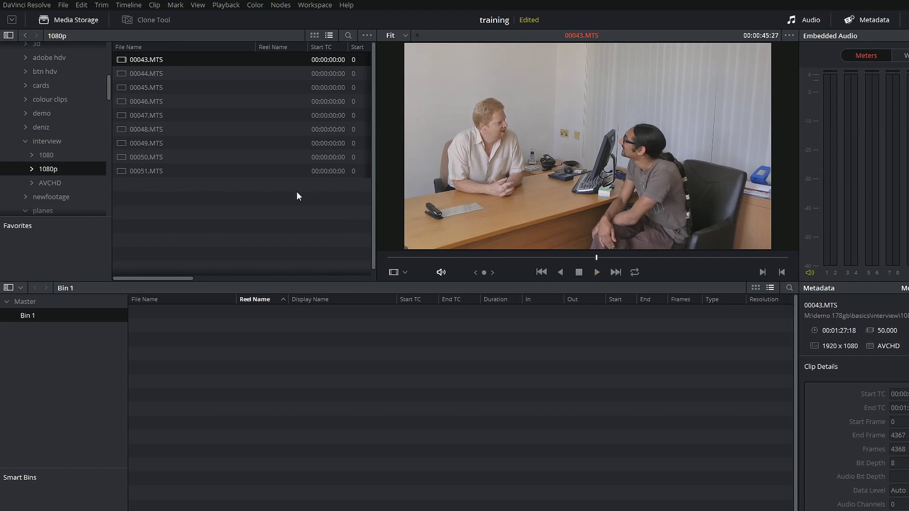
Expand the E:\ drive in media storage and view its gh4 and mkv folders
left_click_drag(109, 89, 107, 50)
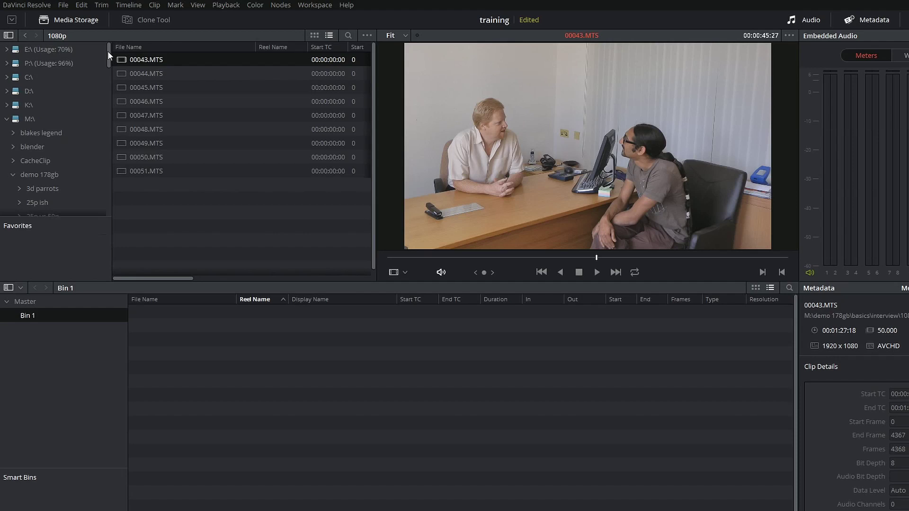
left_click(7, 50)
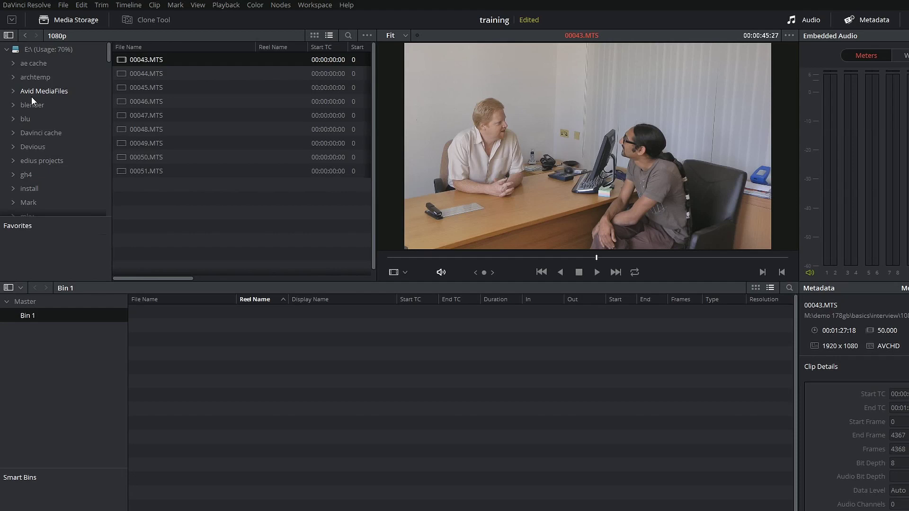
left_click(32, 152)
left_click_drag(109, 58, 109, 61)
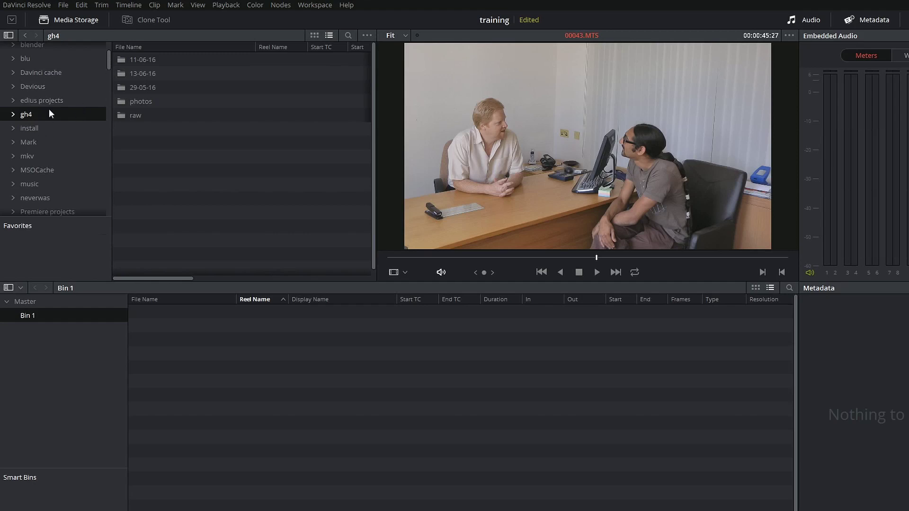
left_click(28, 156)
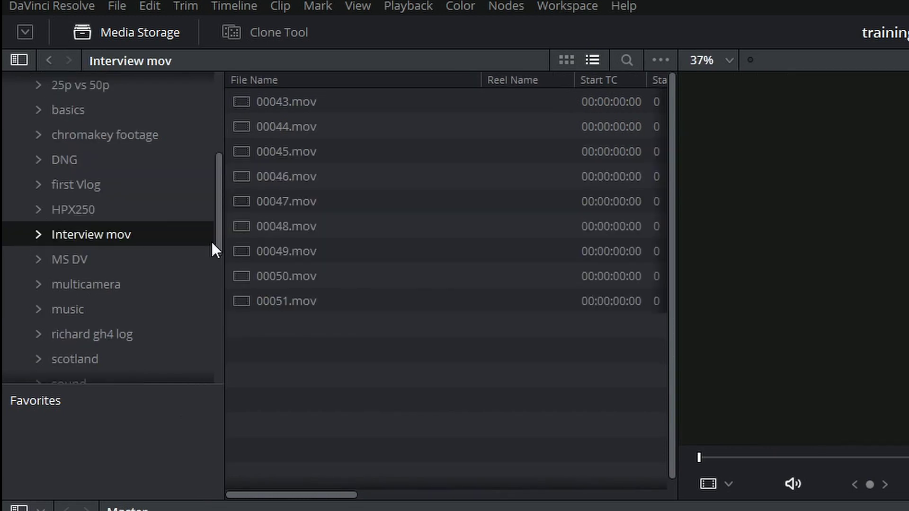
View the multicamera and MS DV folders and open the Brighton hdv folder inside MS DV
left_click(117, 287)
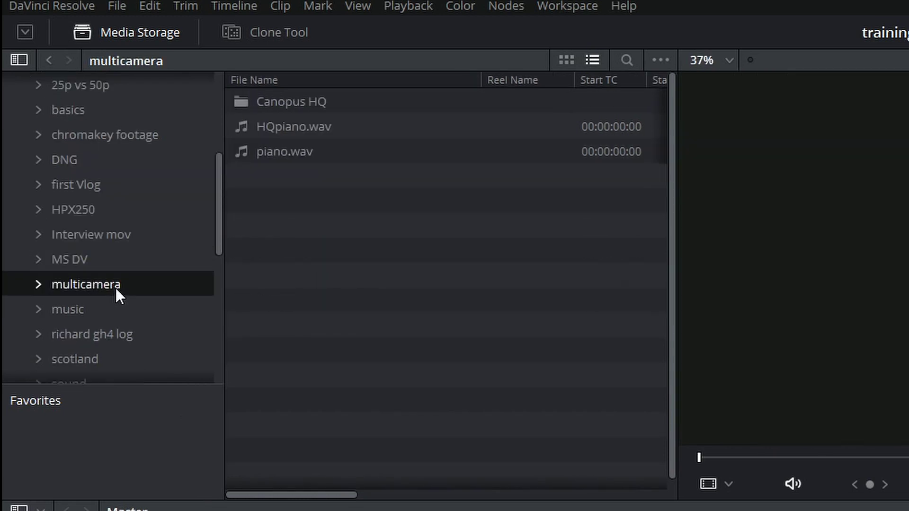
left_click(81, 261)
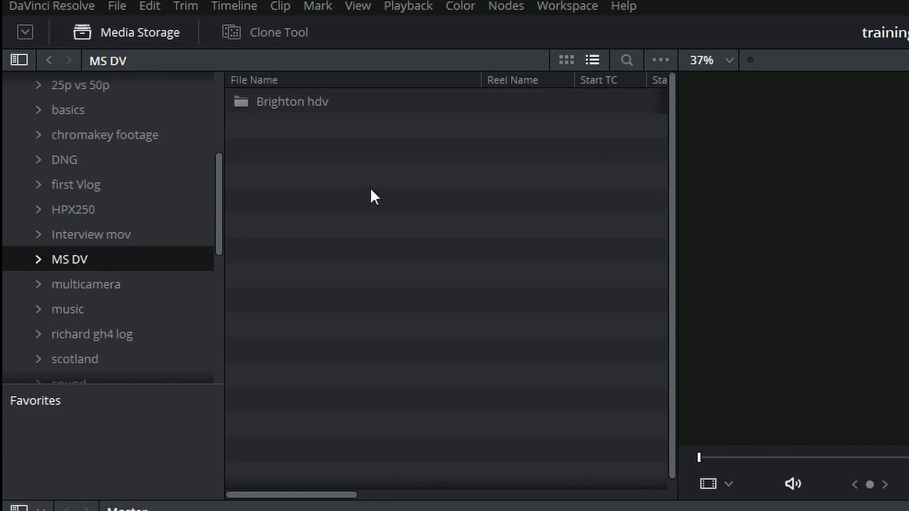
left_click(259, 106)
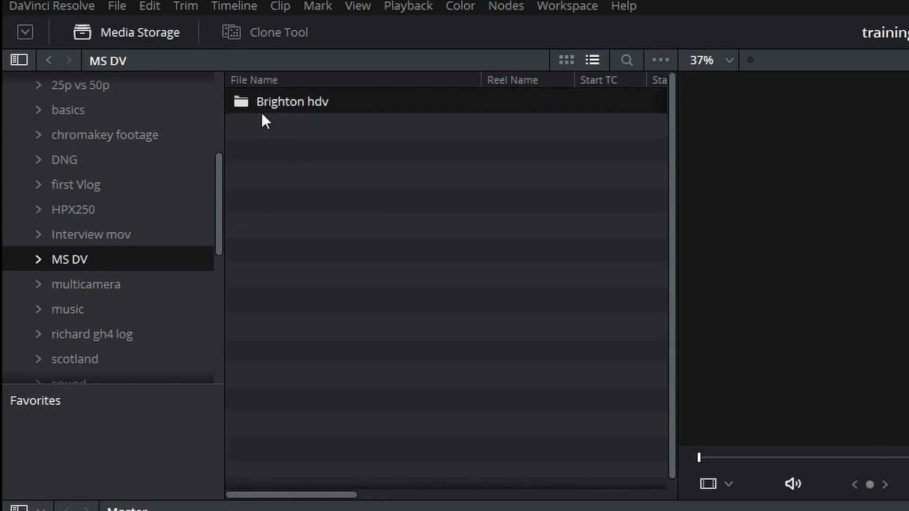
double_click(245, 101)
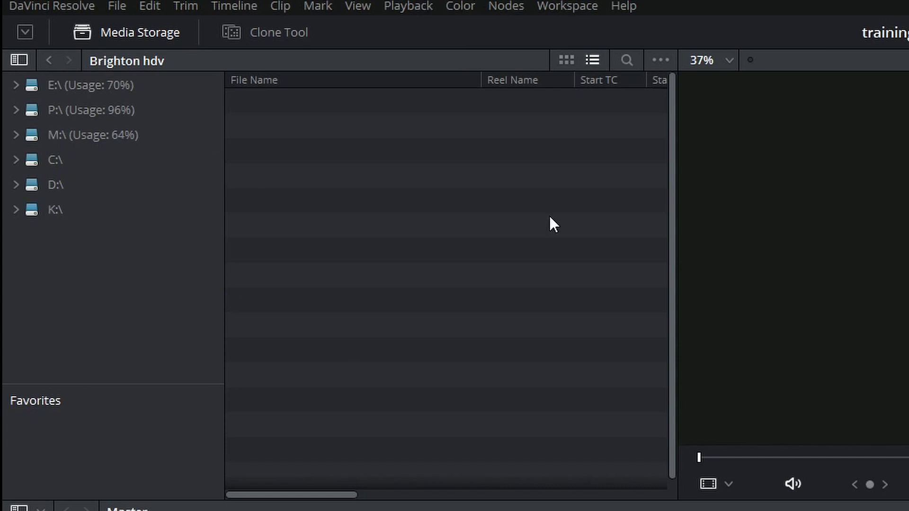
Browse to Avid MediaFiles\MXF\1 on the E:\ drive and preview the clip d007V01.575938D3_57575938D0.mxf
double_click(294, 151)
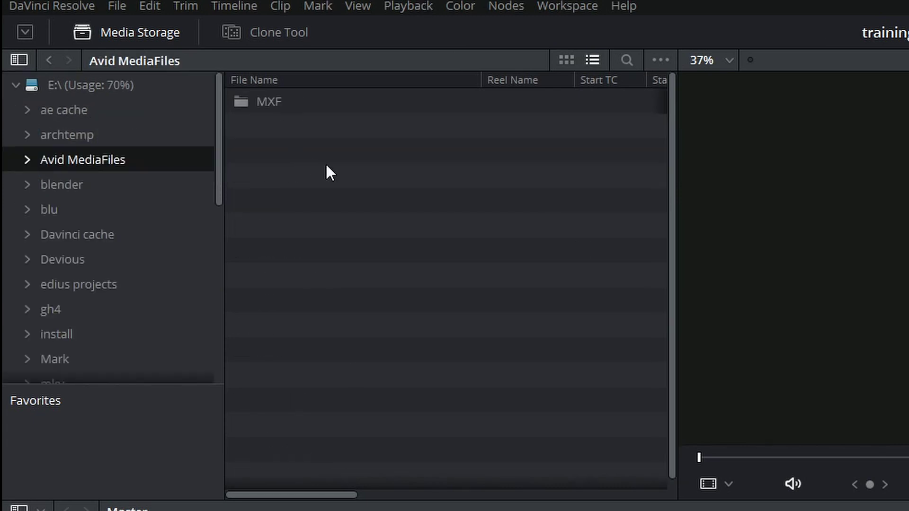
double_click(267, 105)
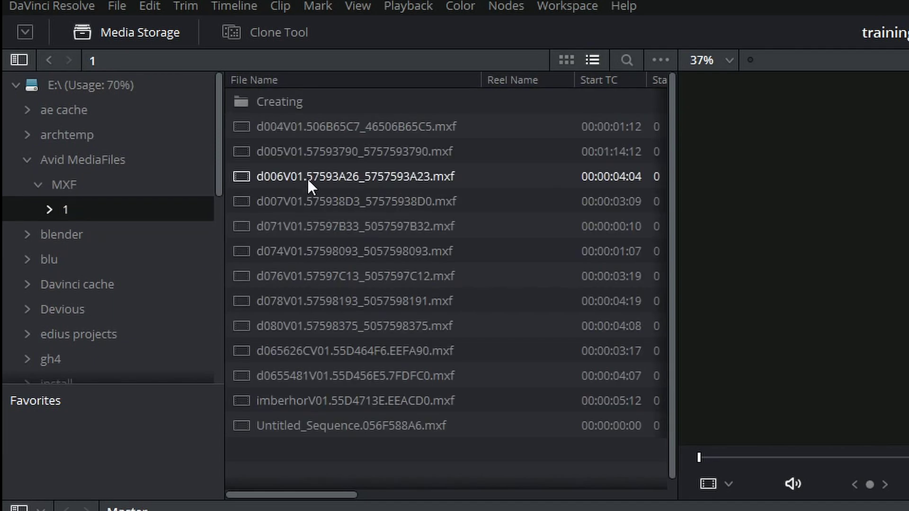
left_click(355, 185)
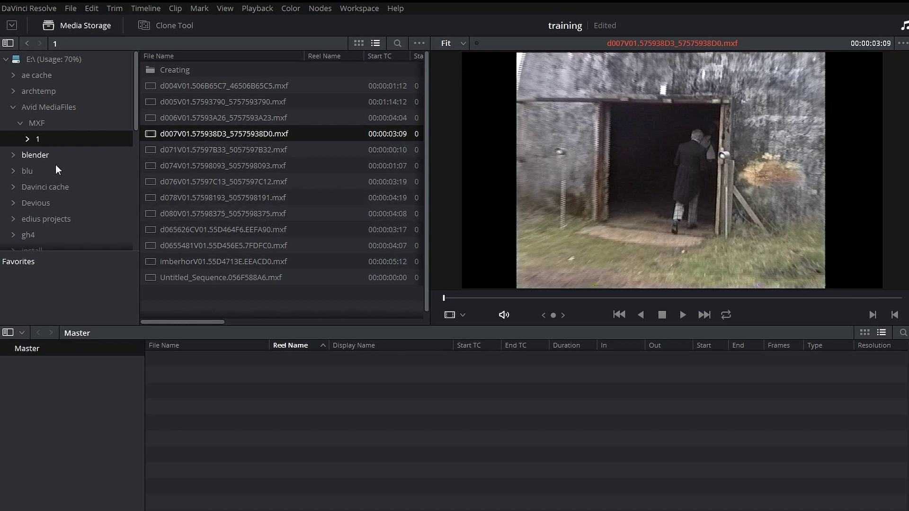
Open Scene Cut Detection for d007V01.575938D3_57575938D0.mxf, run the automatic scene detection and stop it partway through the clip
right_click(176, 135)
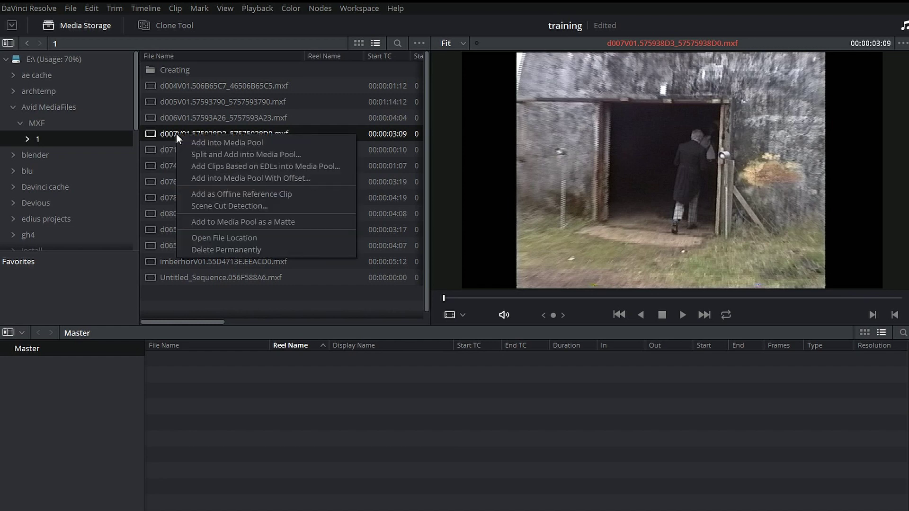
left_click(222, 205)
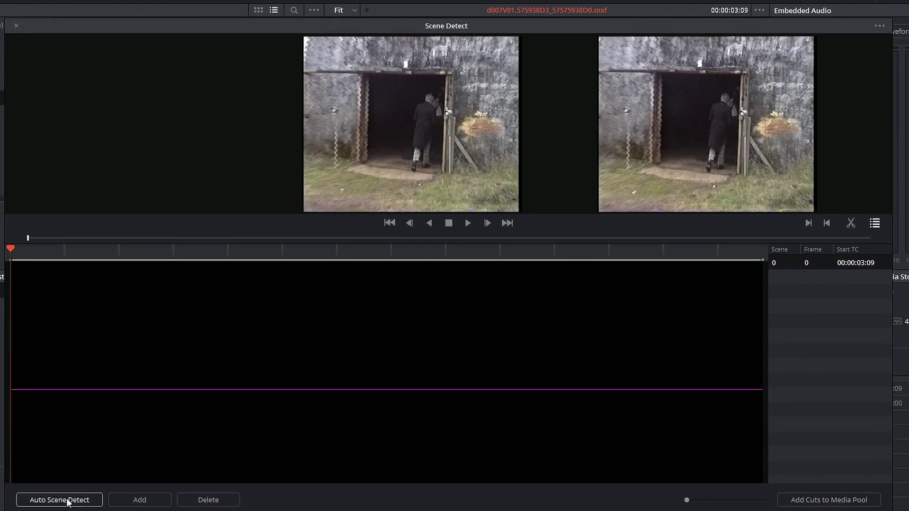
left_click(66, 500)
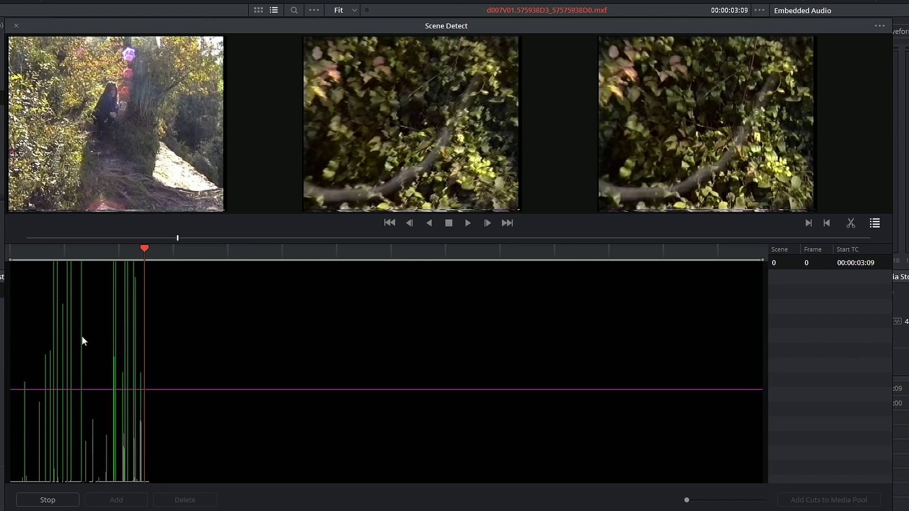
left_click(47, 500)
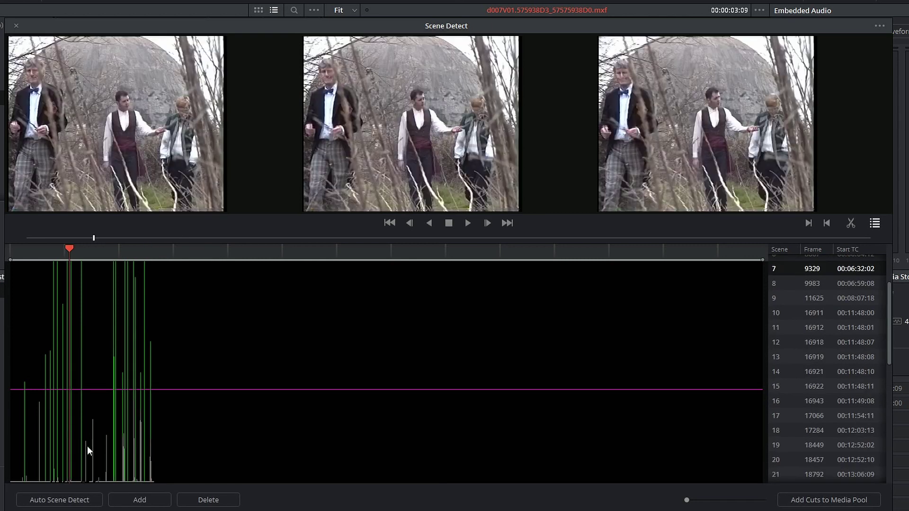
Enlarge the scene detection graph and move the playhead past the scene 9 cut to the first short line below the threshold
left_click_drag(686, 500, 707, 501)
left_click_drag(63, 358, 340, 406)
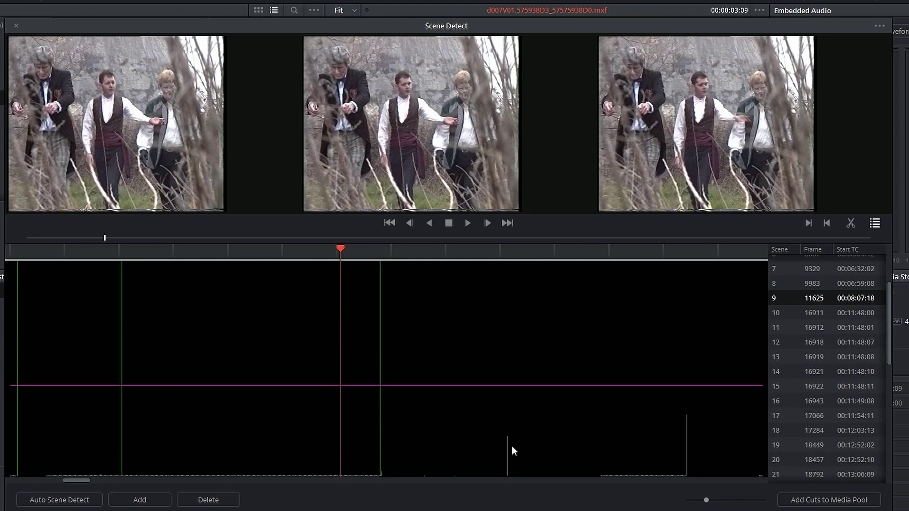
left_click_drag(462, 251, 507, 272)
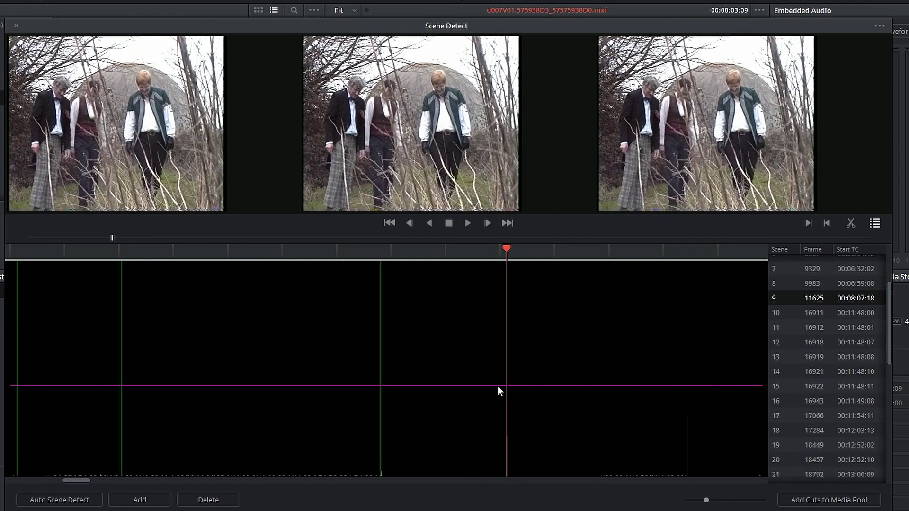
Raise the scene detection threshold, add a cut at the first short line past scene 6, and clear the split clips from the media pool
left_click_drag(498, 385, 507, 312)
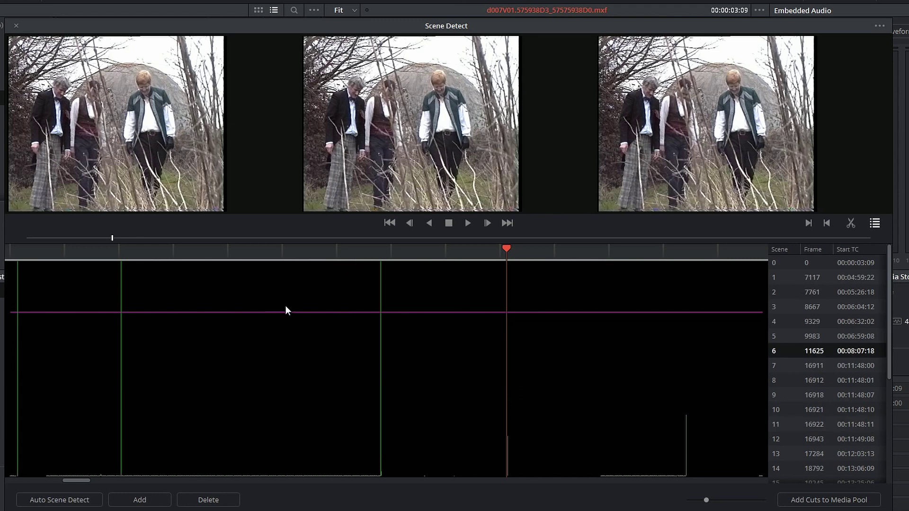
left_click_drag(513, 248, 507, 250)
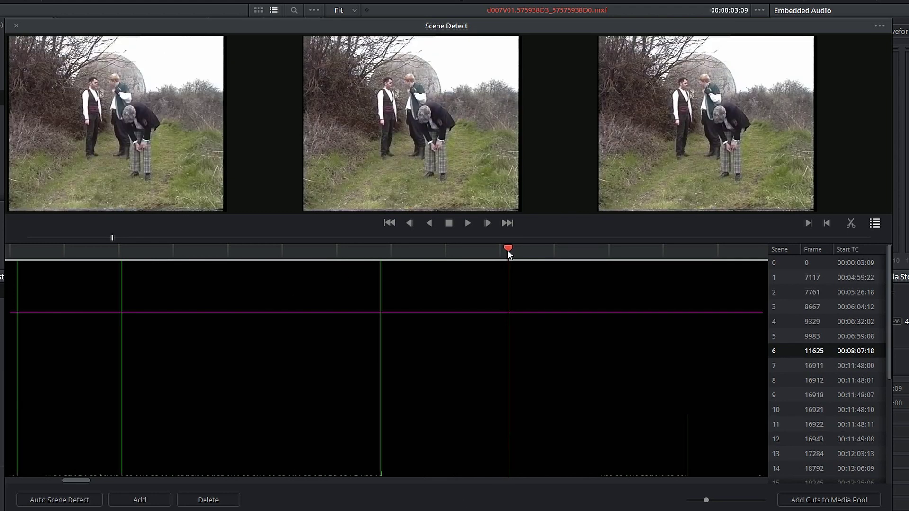
left_click(140, 500)
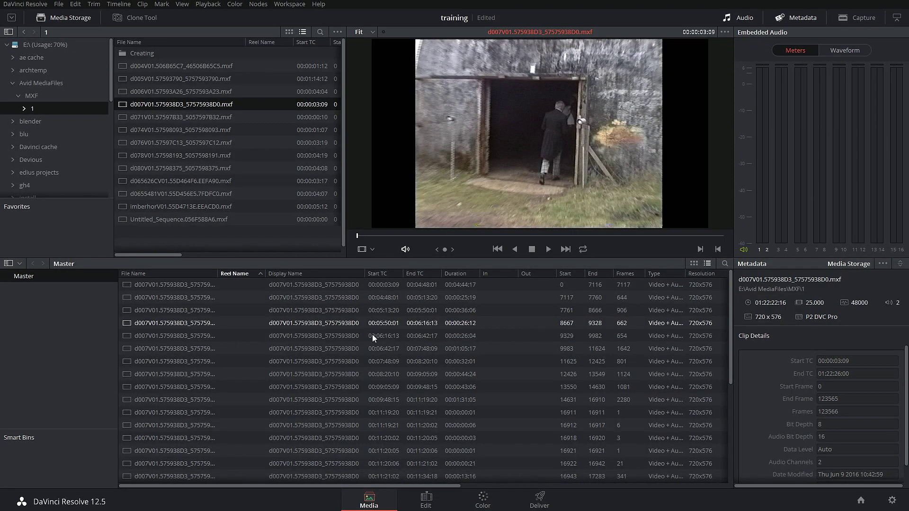
left_click(160, 477)
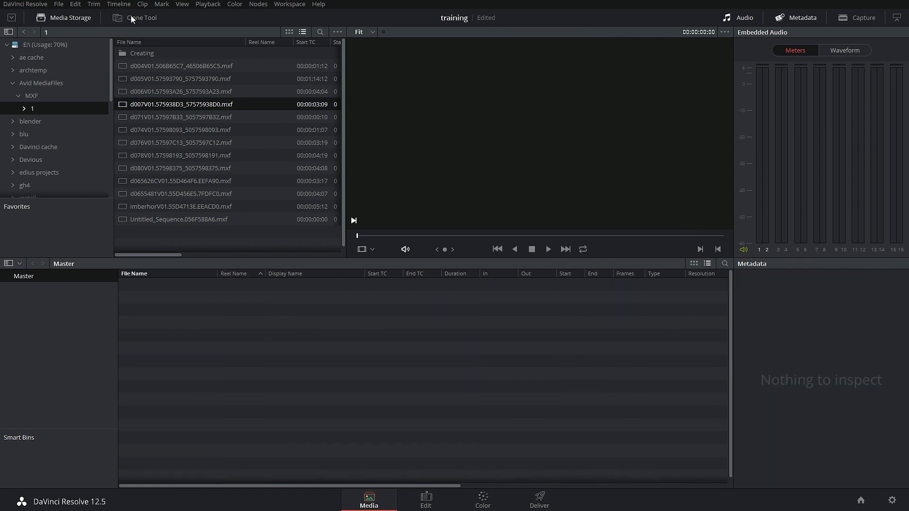
Open the Clone Tool, add a clone job without source or destination folders, and try to run it
left_click(134, 18)
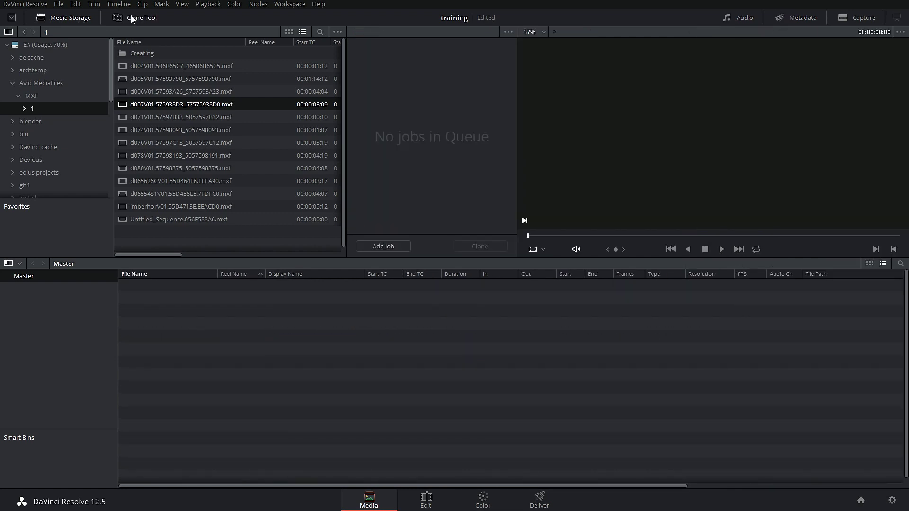
left_click(384, 246)
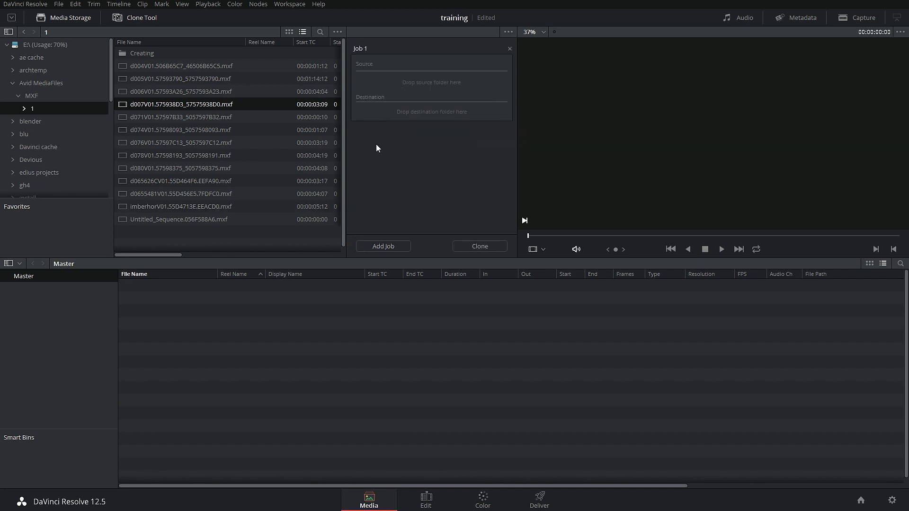
left_click(483, 247)
Show the metadata of d007V01.575938D3_57575938D0.mxf and open the video capture view
left_click(796, 17)
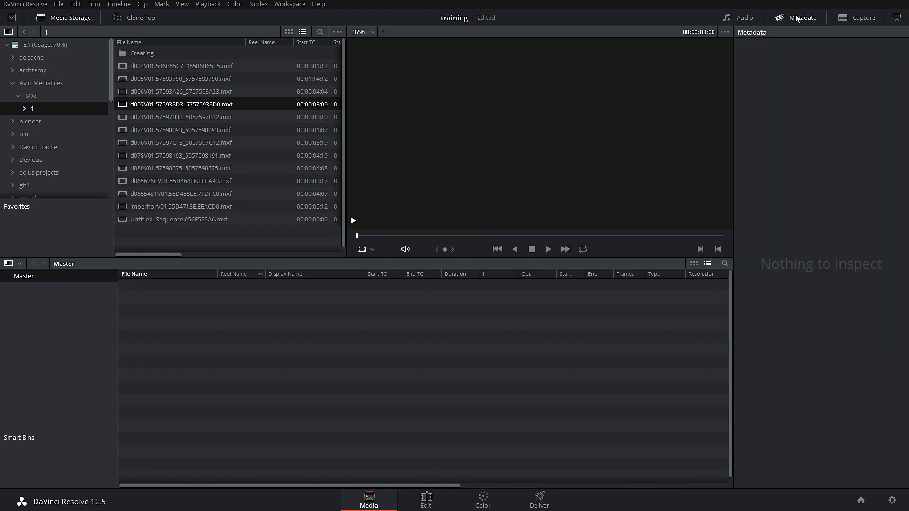
left_click(147, 103)
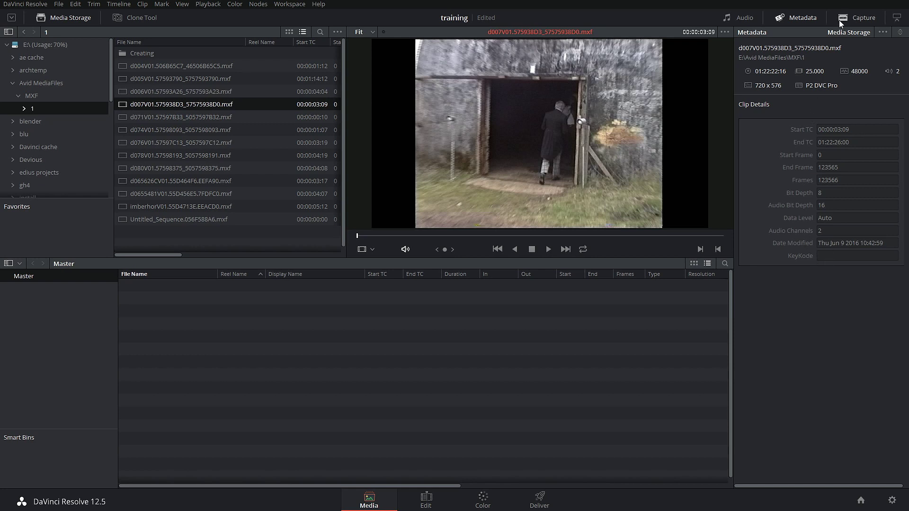
left_click(859, 19)
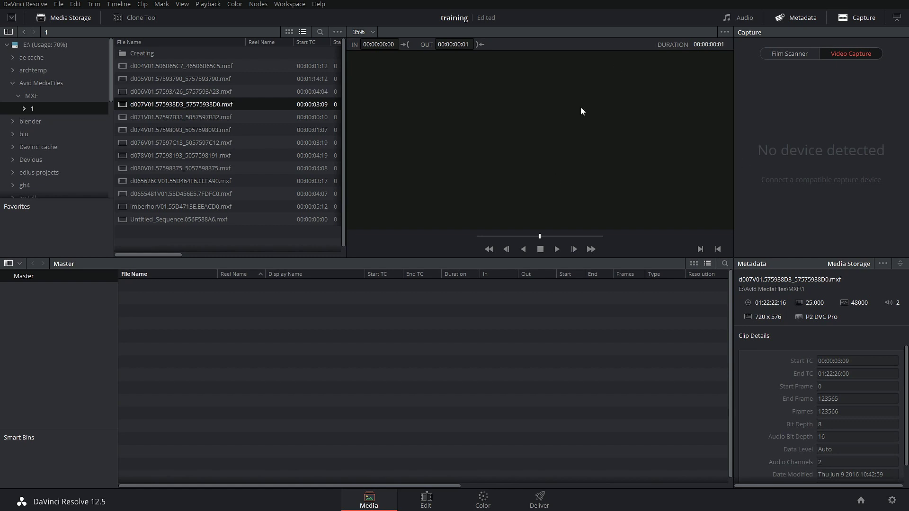
Import clips 00043.mov to 00051.mov from the resolve\Interview mov folder into the Master bin, changing the timeline frame rate and video format to match
left_click_drag(111, 104, 112, 151)
left_click(29, 170)
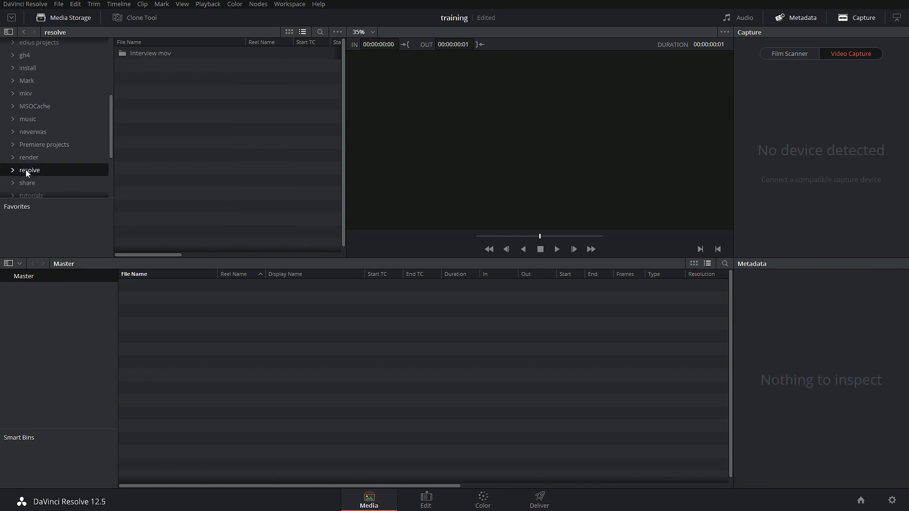
double_click(130, 54)
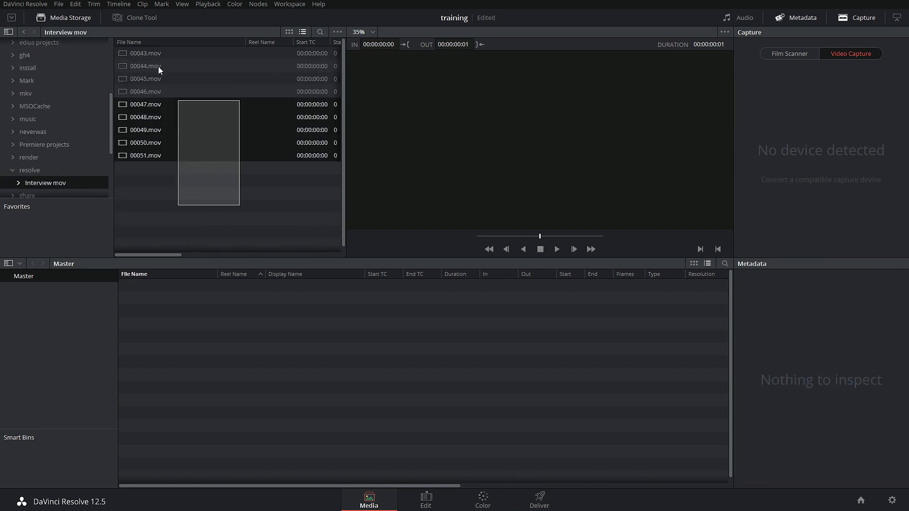
left_click_drag(125, 54, 156, 340)
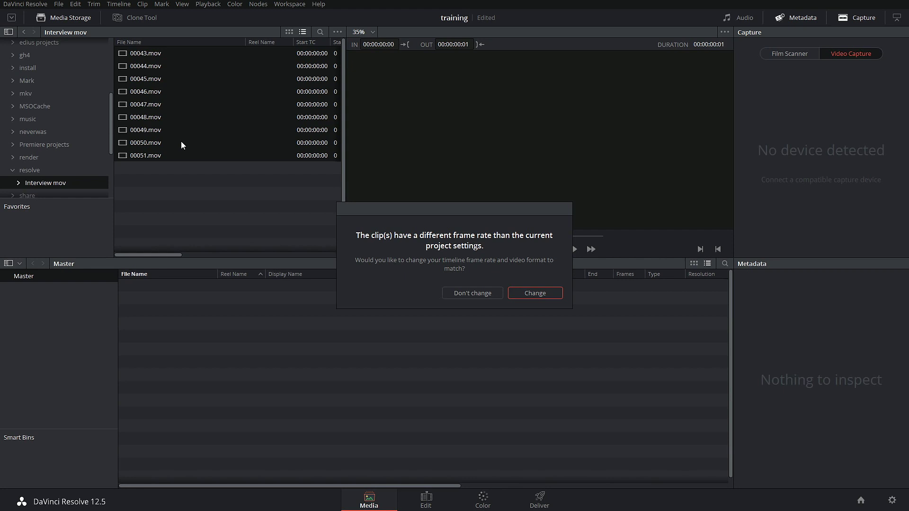
left_click(523, 294)
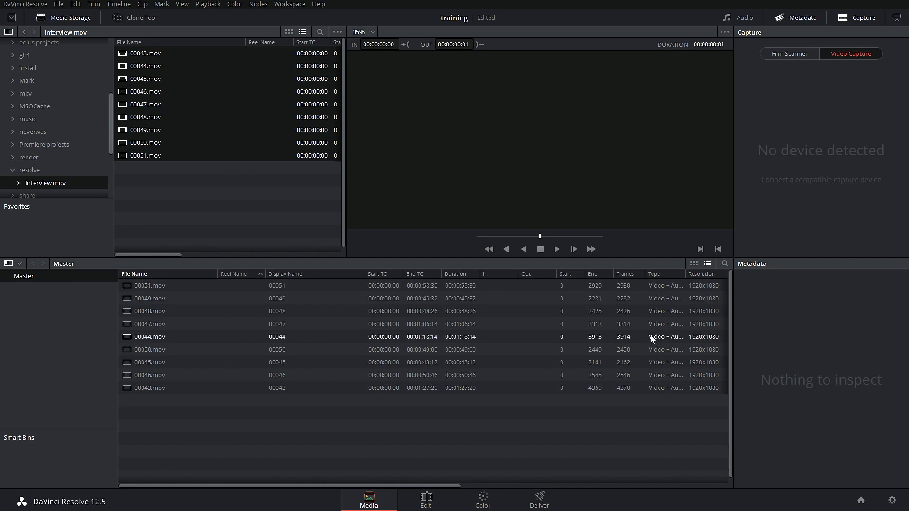
Open the project settings and examine the timeline and playback frame rates in Master Project Settings
left_click(892, 502)
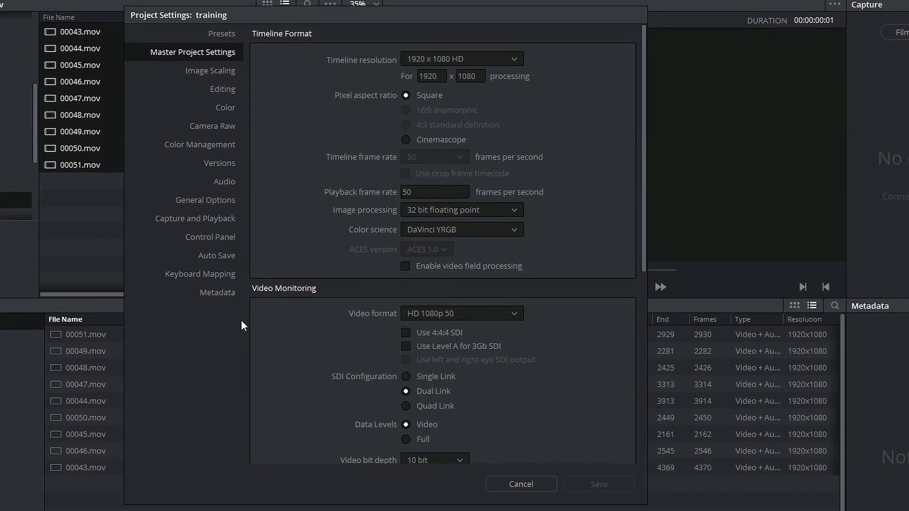
left_click(428, 192)
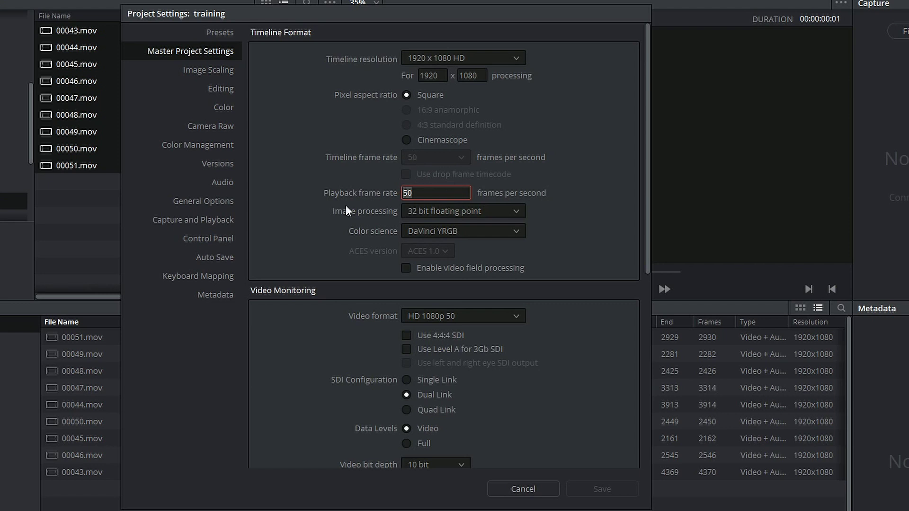
left_click(384, 198)
double_click(418, 196)
left_click(398, 158)
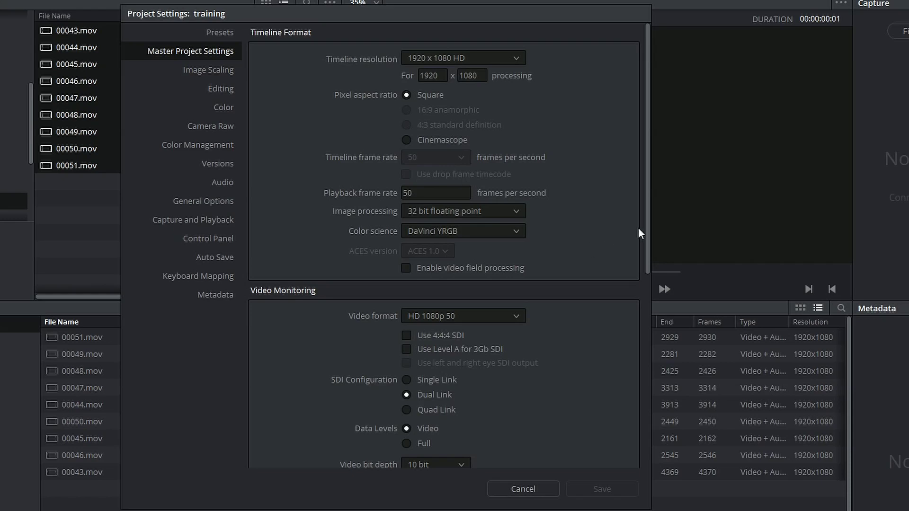
Review the Image Scaling and Editing settings, including the available retime process options for frame interpolation
left_click_drag(647, 230, 600, 209)
left_click(207, 72)
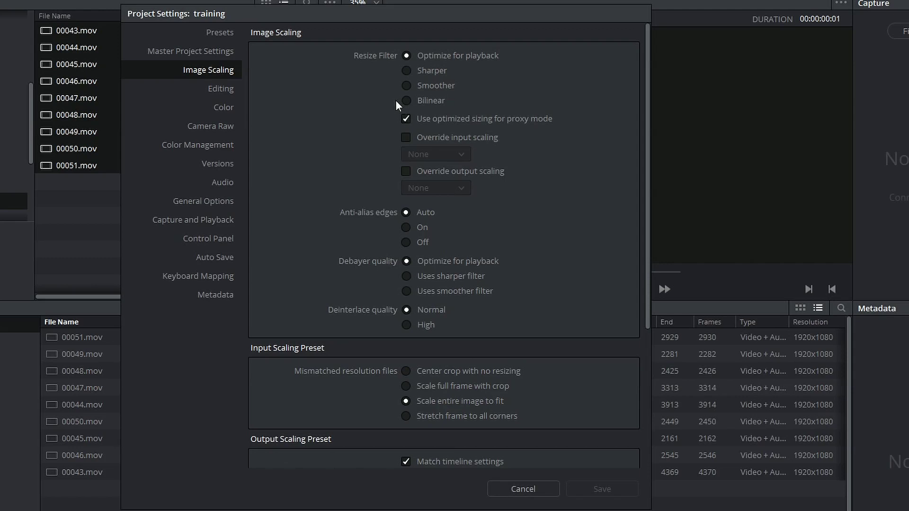
left_click(234, 91)
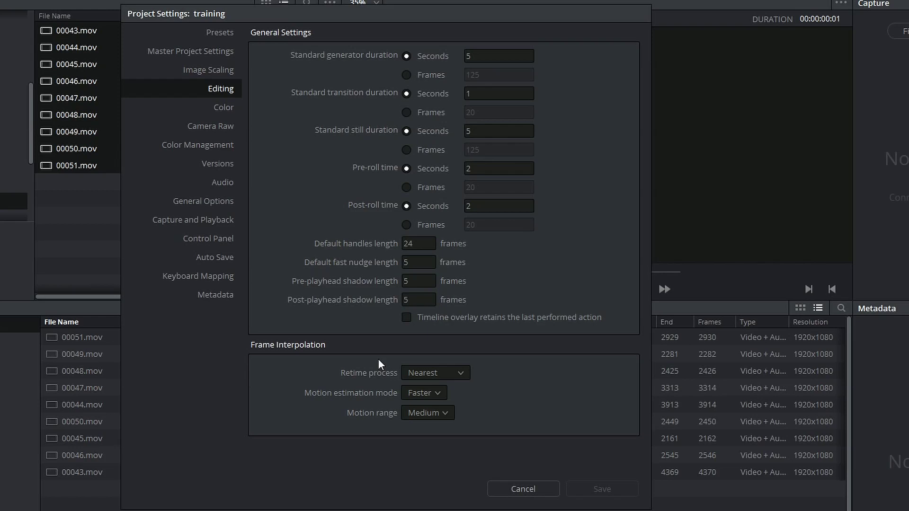
left_click(442, 374)
left_click(442, 374)
left_click(442, 373)
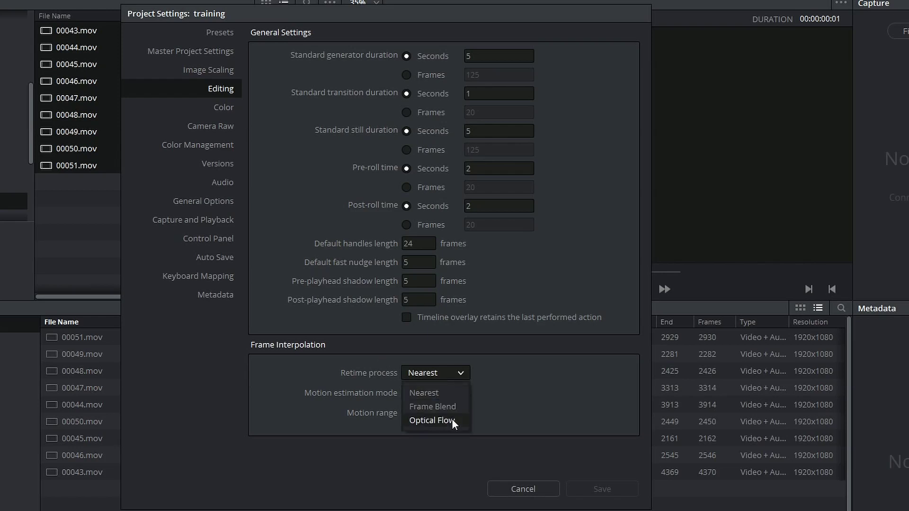
left_click(490, 366)
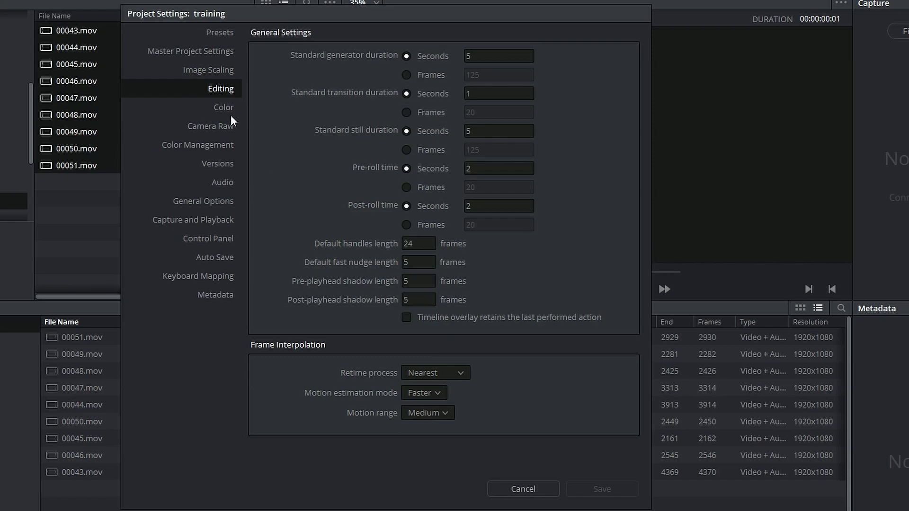
Review the Color, Camera Raw, Color Management and General Options project settings
left_click(207, 103)
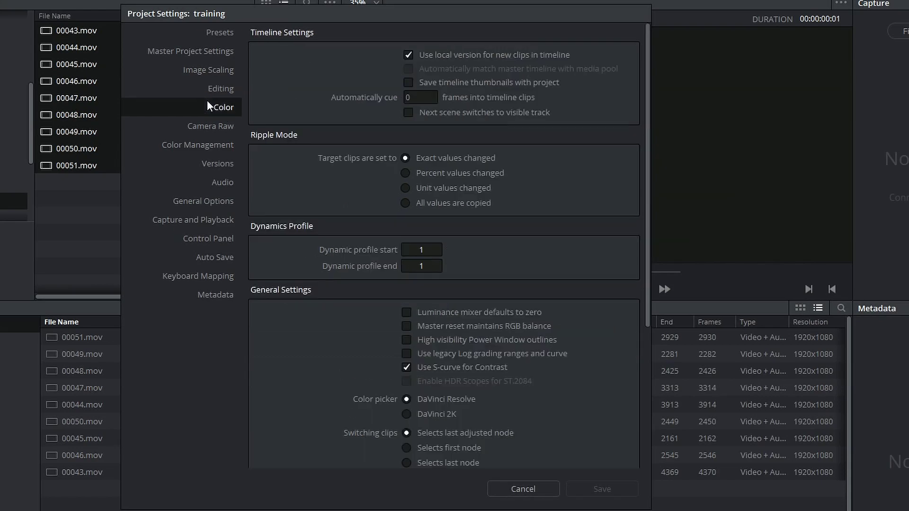
left_click(211, 126)
left_click(211, 144)
left_click(227, 201)
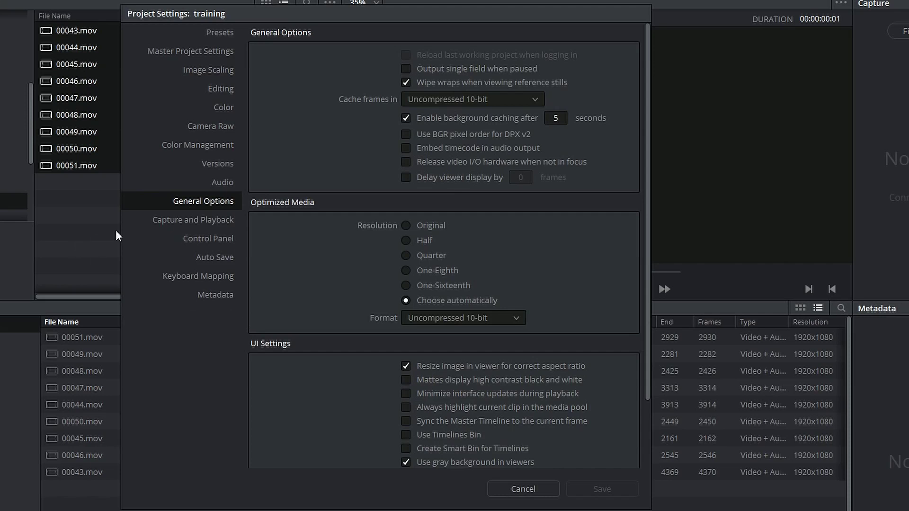
Open the Capture and Playback settings and examine the video capture and playback formats and the capture options
left_click(173, 223)
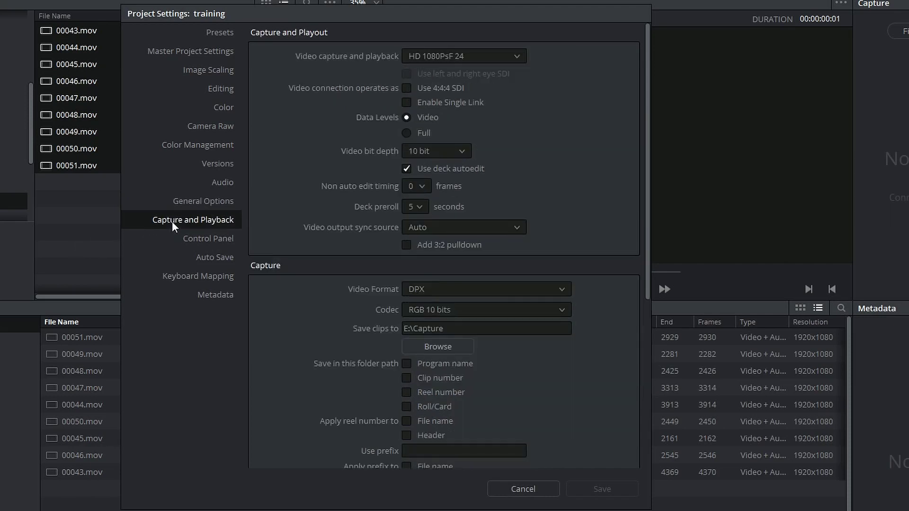
left_click(477, 59)
left_click(482, 61)
scroll(648, 287, "down", 5)
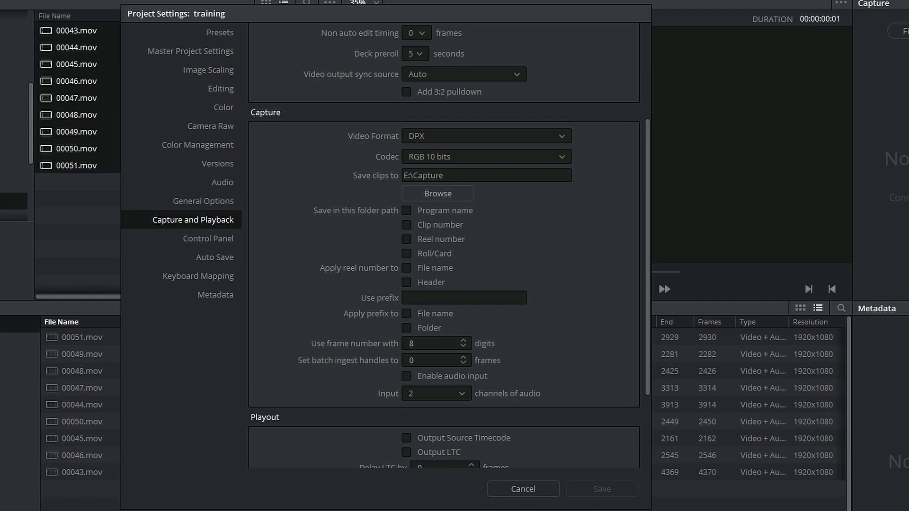
Set the capture video format to QuickTime and the codec to DNxHD 1080i 145/120/115 8-bit
left_click(444, 137)
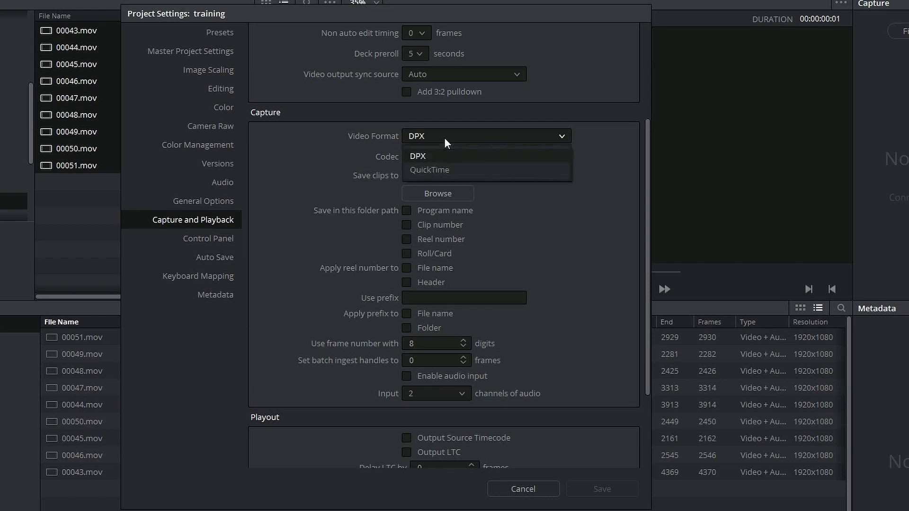
left_click(437, 168)
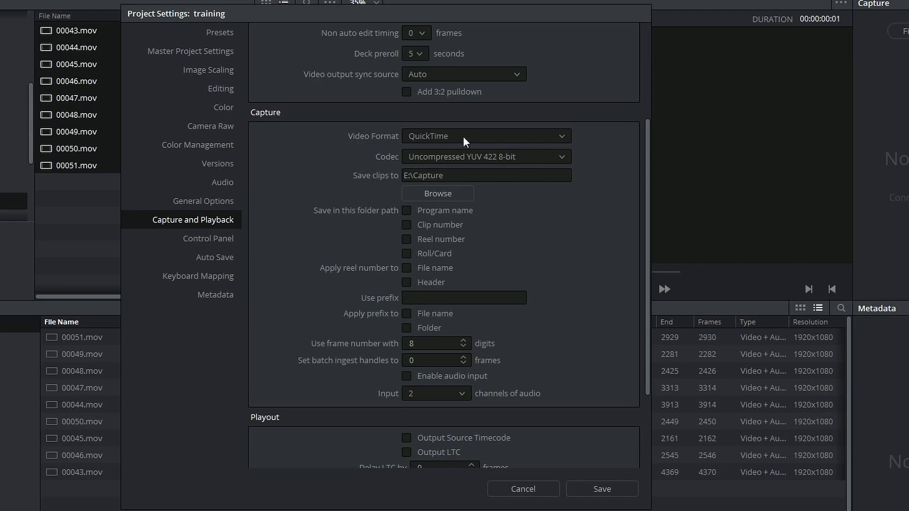
left_click(464, 136)
left_click(445, 152)
left_click(449, 138)
left_click(451, 152)
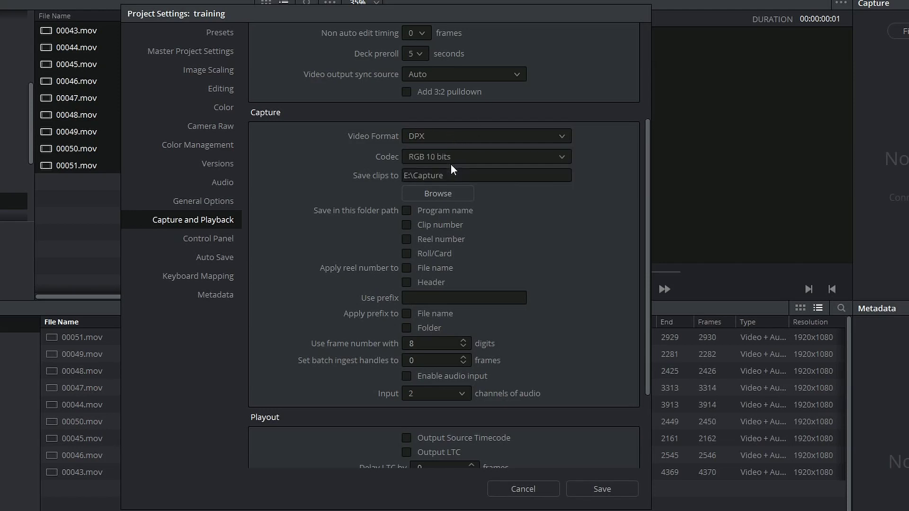
left_click(450, 137)
left_click(471, 169)
left_click(497, 162)
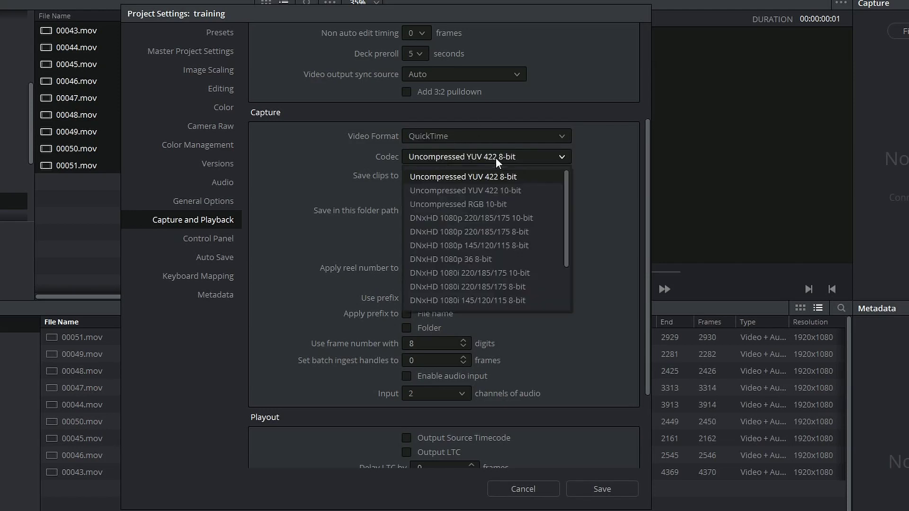
left_click_drag(570, 221, 573, 194)
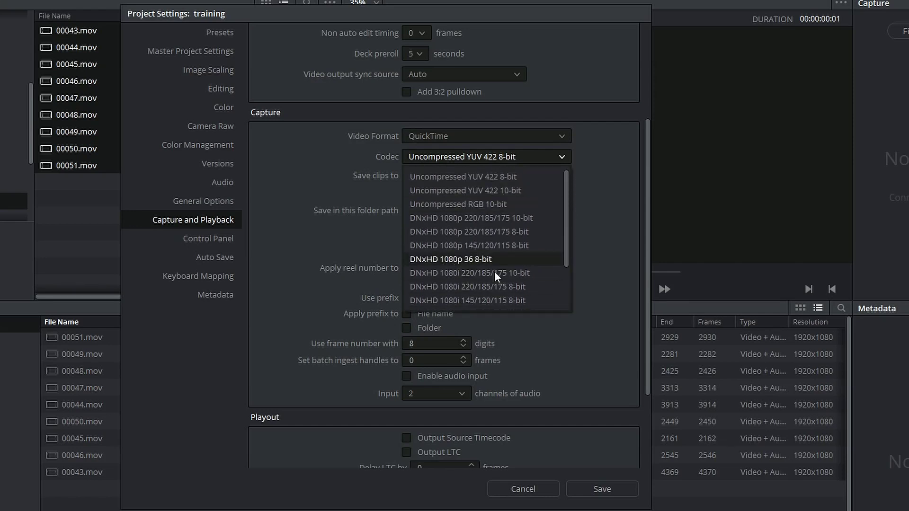
left_click(512, 300)
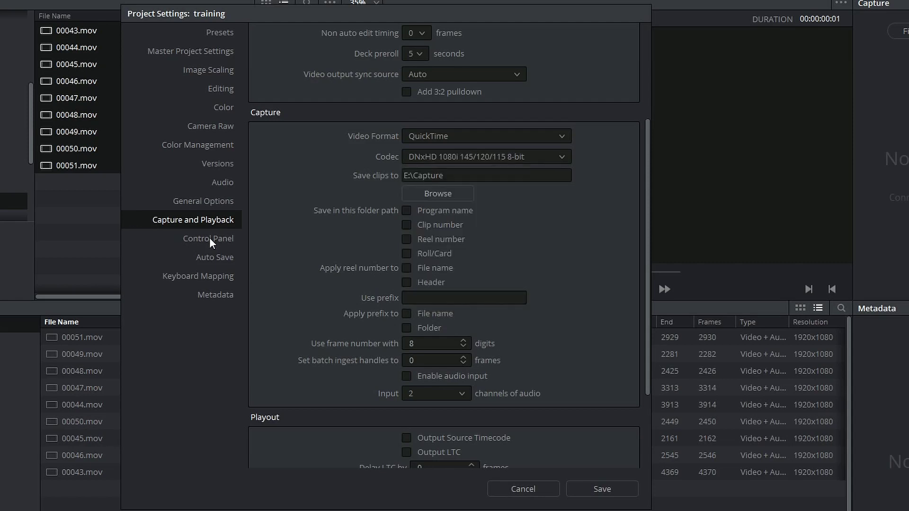
Try to turn on automatic project saving in the Auto Save settings
left_click(210, 240)
left_click(206, 260)
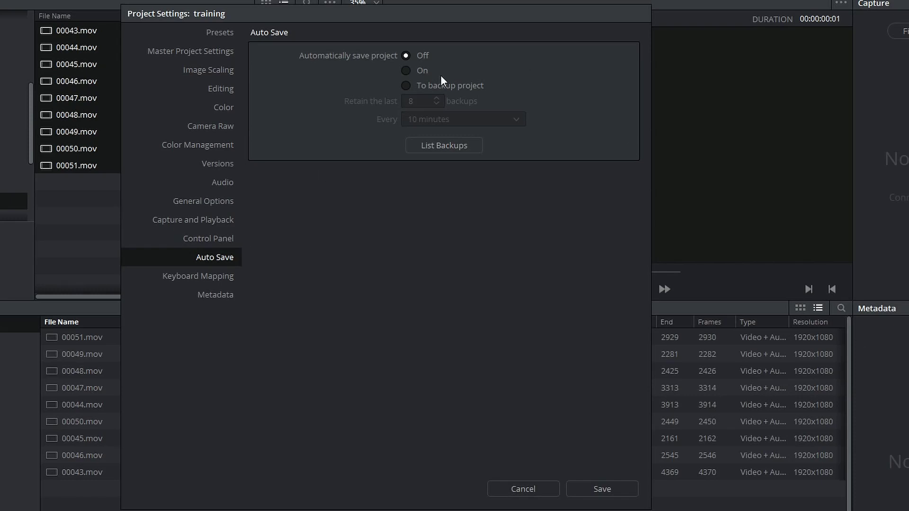
left_click(406, 71)
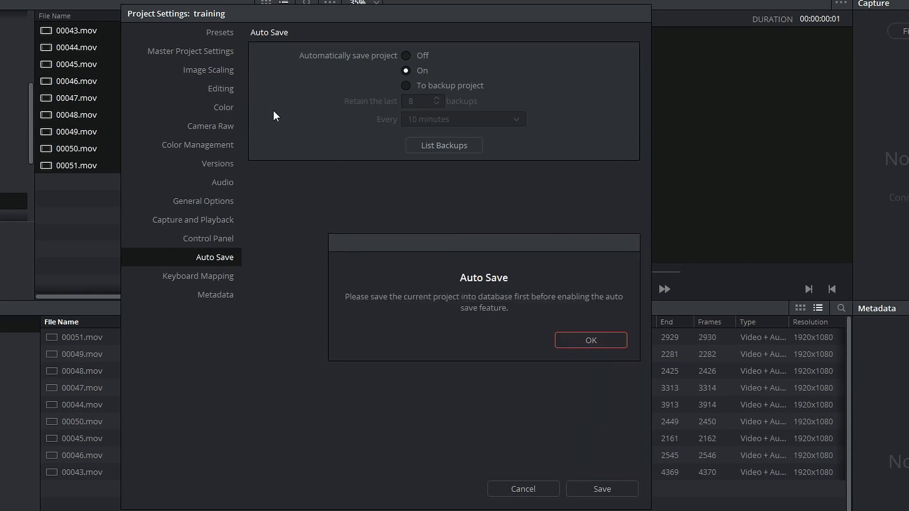
left_click(589, 342)
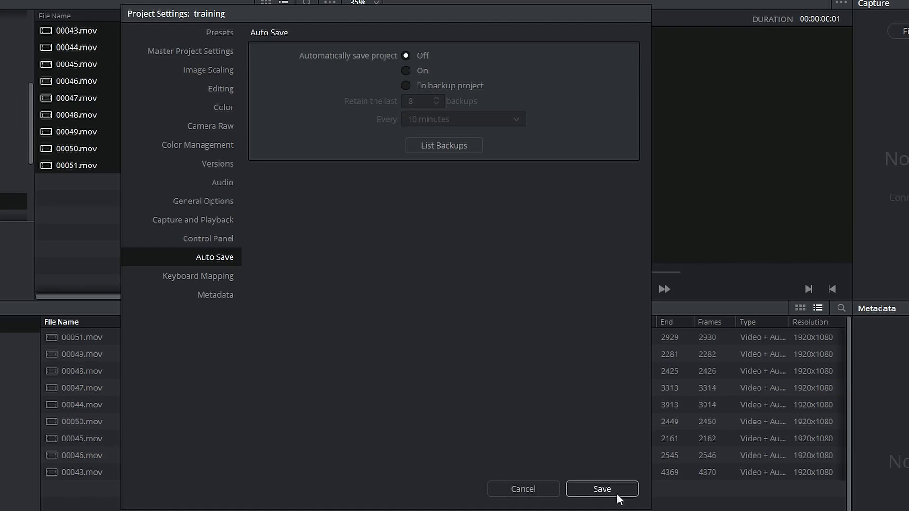
Turn on automatic project saving in the project's Auto Save settings, with an interval of 10 minutes
left_click(603, 490)
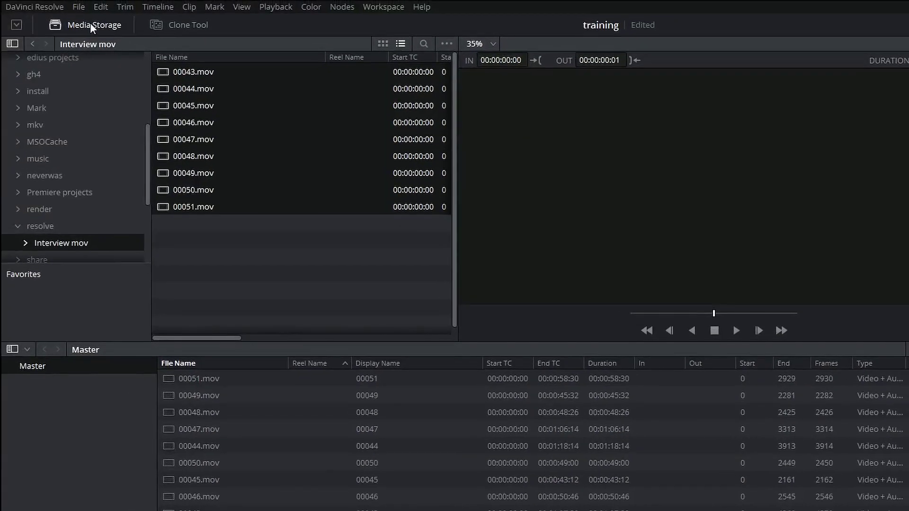
left_click(77, 6)
left_click(101, 60)
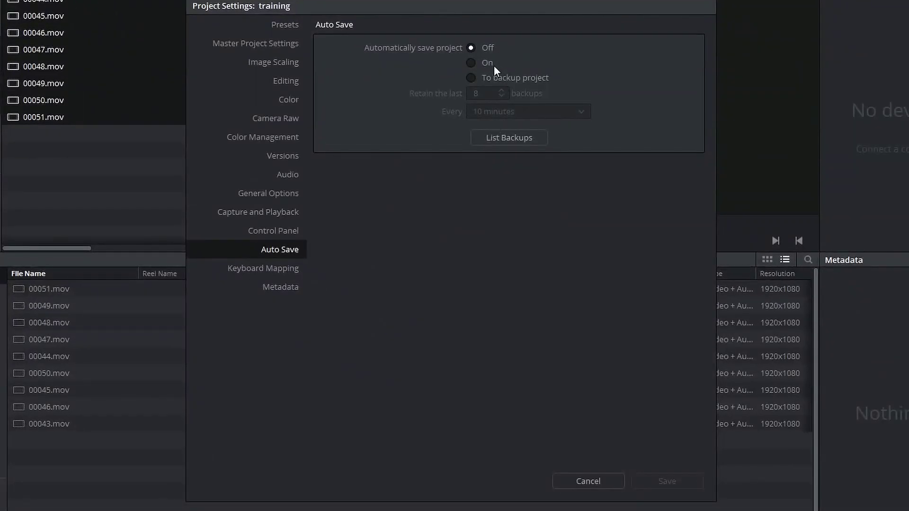
left_click(480, 62)
left_click(547, 112)
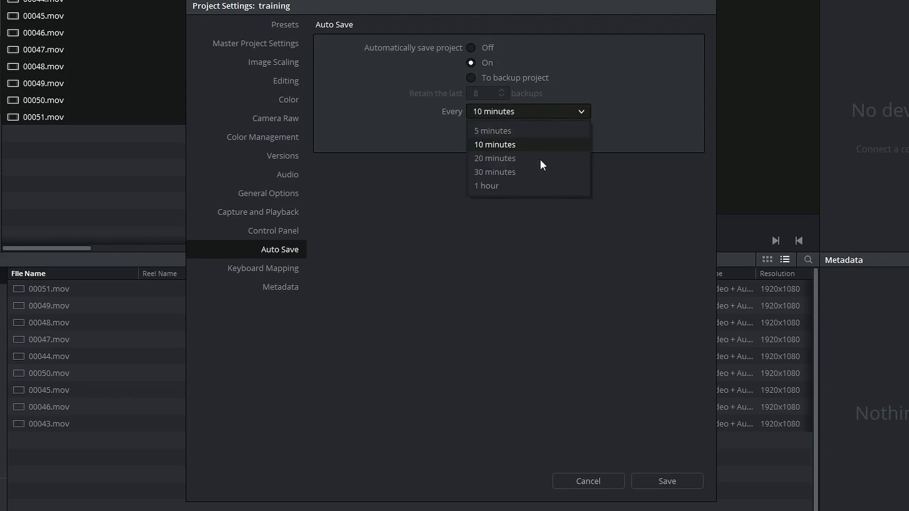
left_click(506, 147)
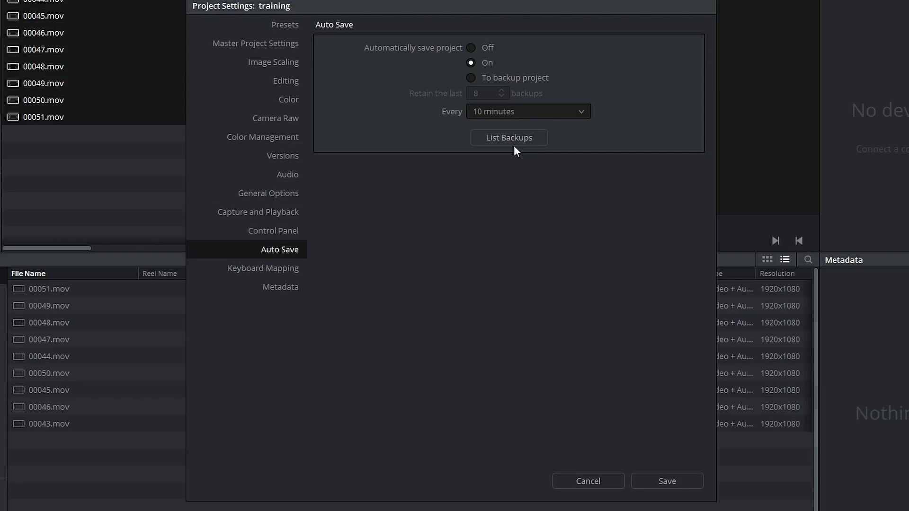
left_click(513, 110)
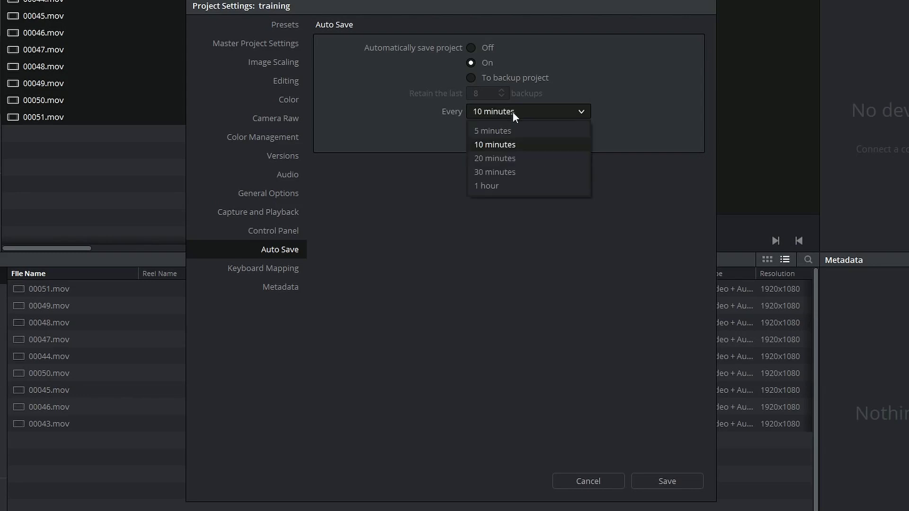
left_click(513, 147)
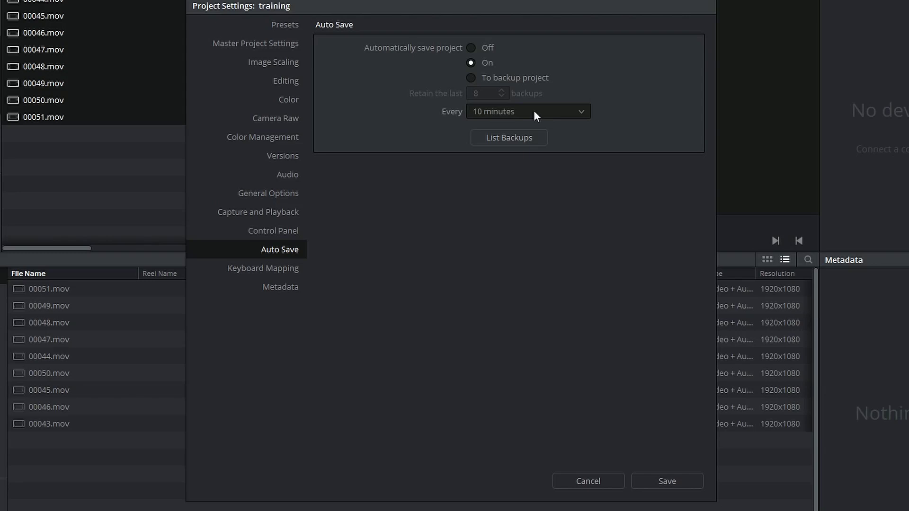
Try mapping the keyboard to Adobe Premiere Pro in the Keyboard Mapping settings
left_click(257, 269)
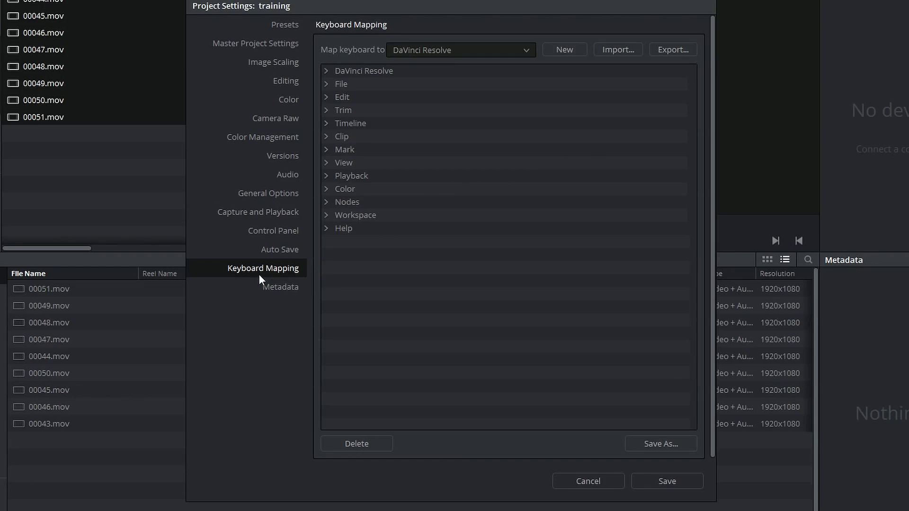
left_click(524, 50)
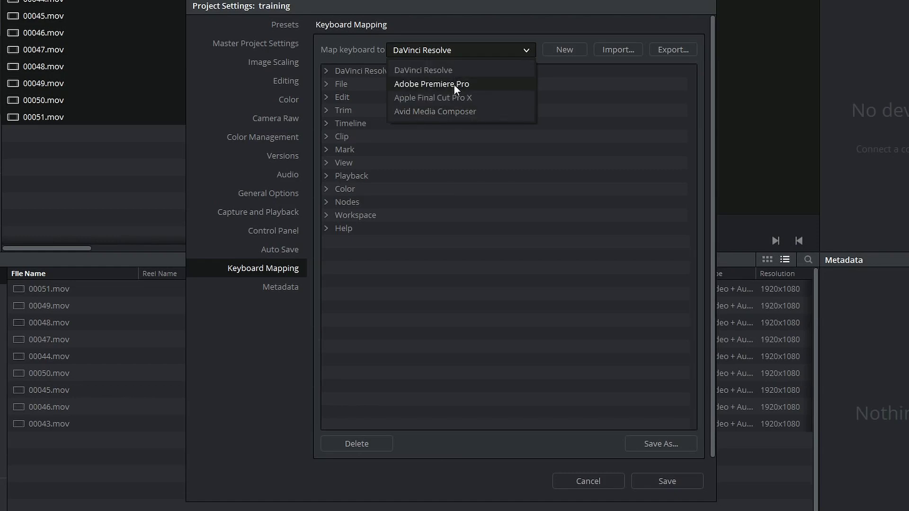
left_click(438, 69)
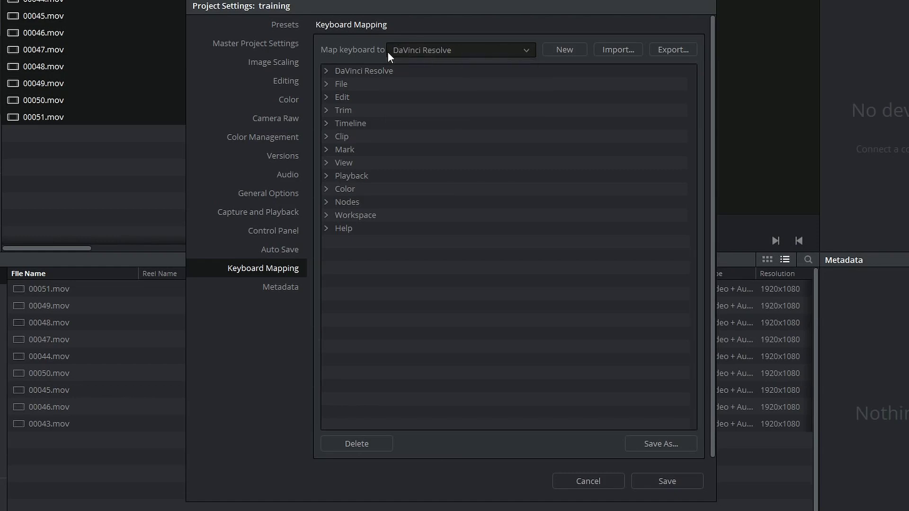
left_click(478, 50)
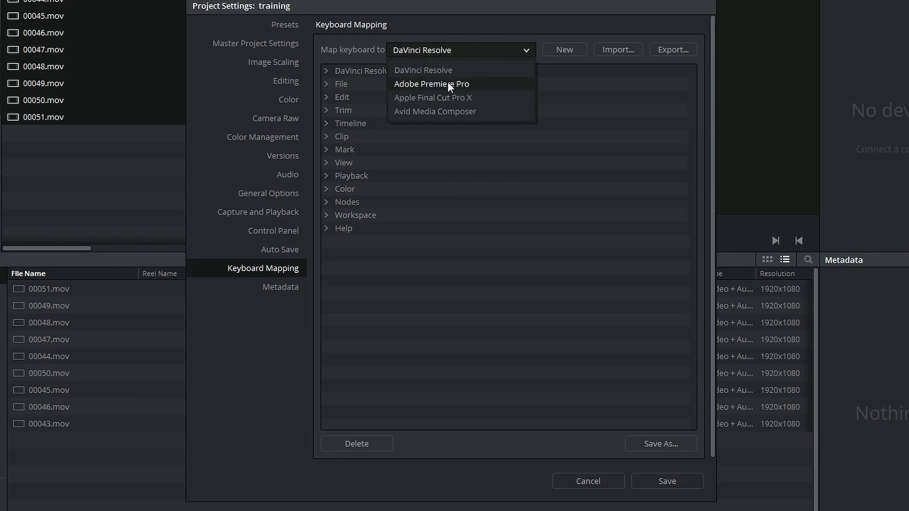
left_click(449, 86)
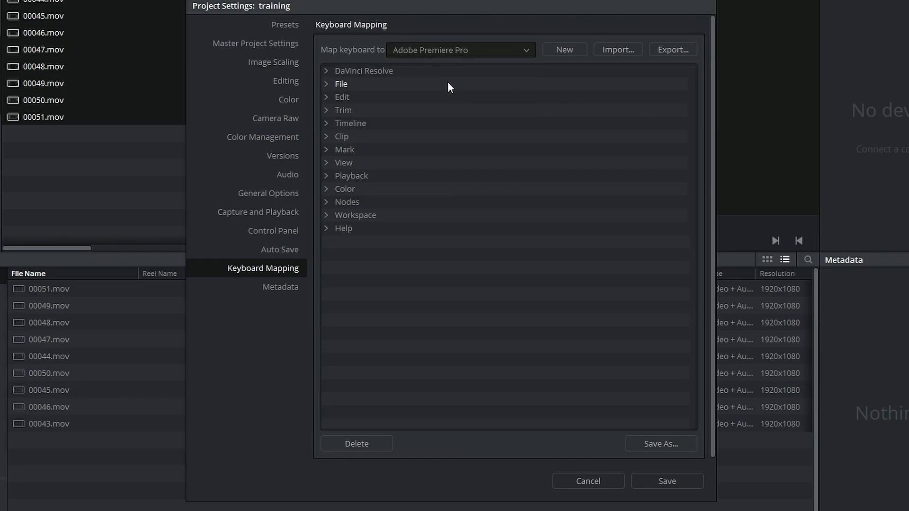
Set the keyboard mapping back to DaVinci Resolve and save the project settings
left_click(451, 51)
left_click(448, 68)
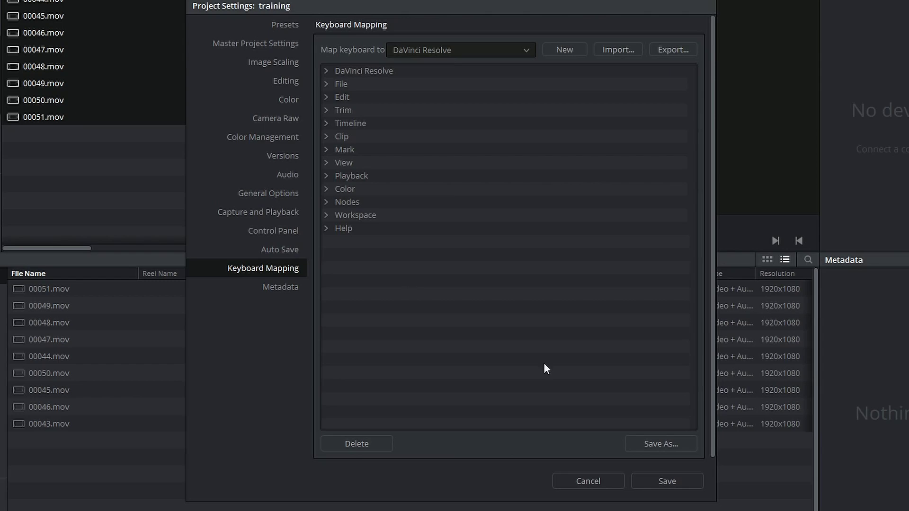
left_click(671, 482)
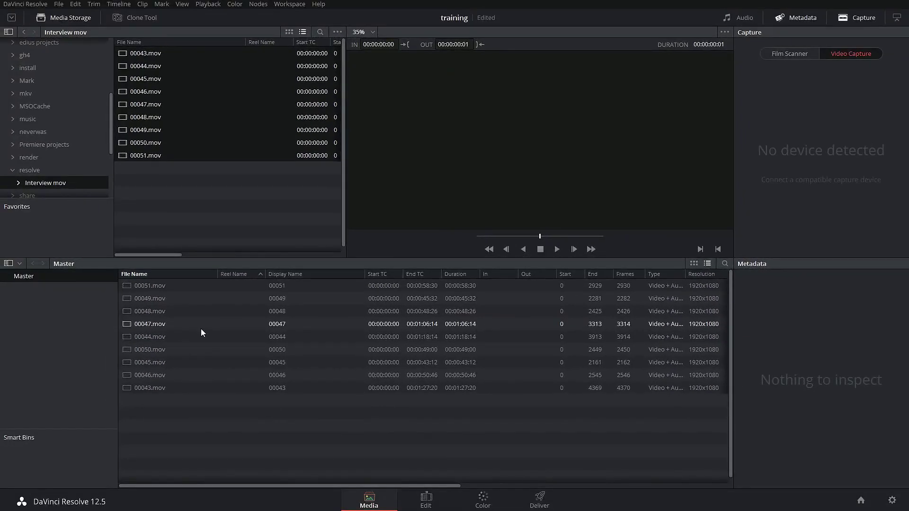
Add a bin under Master in the media pool and move all the interview clips into it
right_click(19, 279)
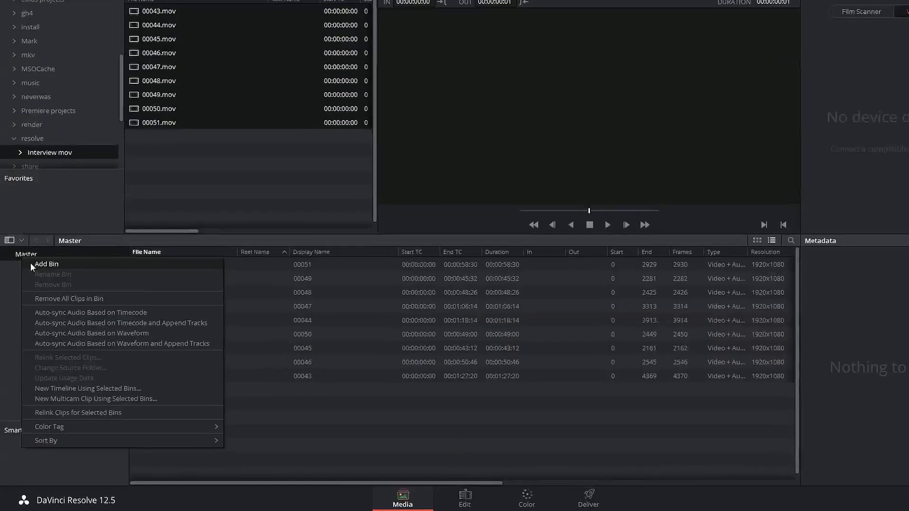
left_click(35, 284)
left_click(23, 278)
left_click_drag(234, 382, 32, 237)
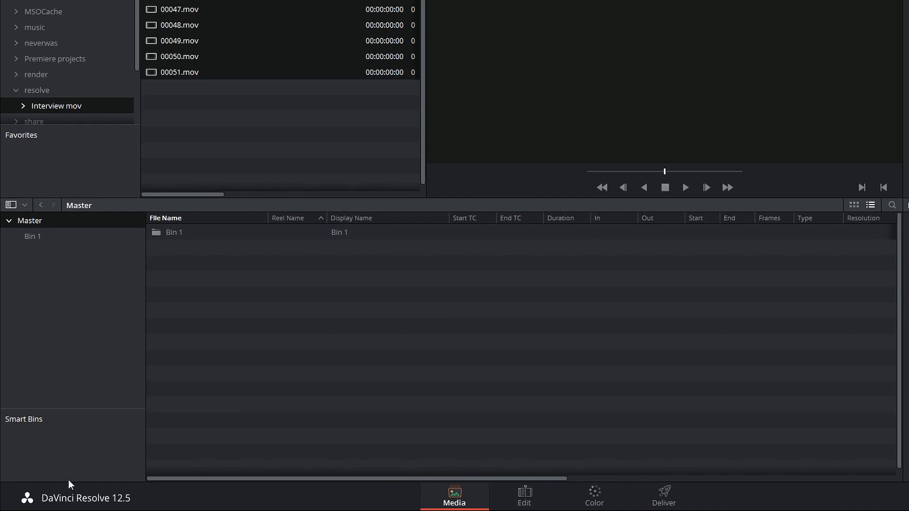
Rename the new bin as "interview clips" and show its contents
left_click(30, 237)
double_click(30, 239)
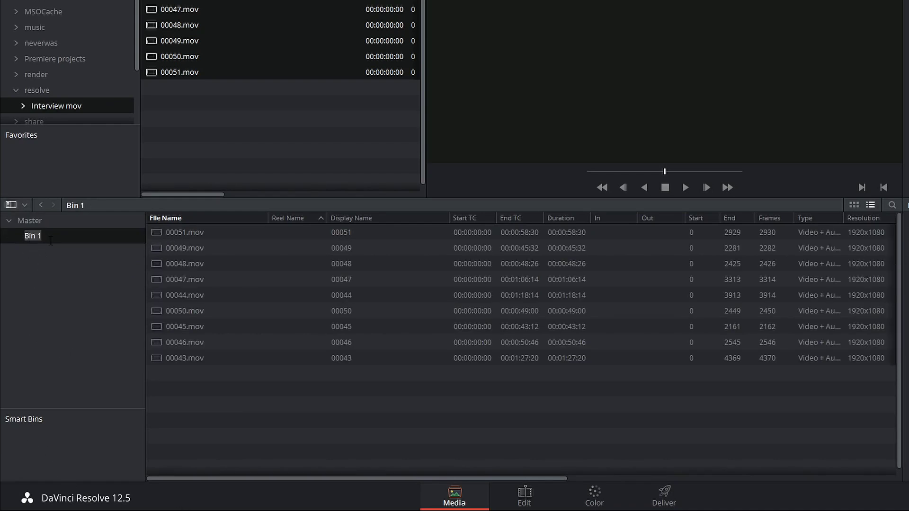
type("interview clips")
key("Return")
left_click(29, 221)
left_click(61, 238)
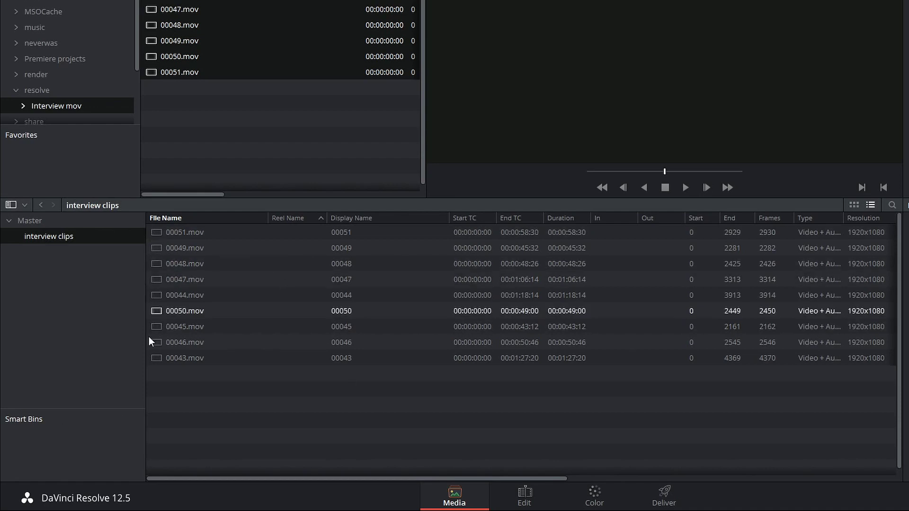
Switch the bin's clips to thumbnails and back to the list view, sorted by file name in ascending order
left_click(854, 205)
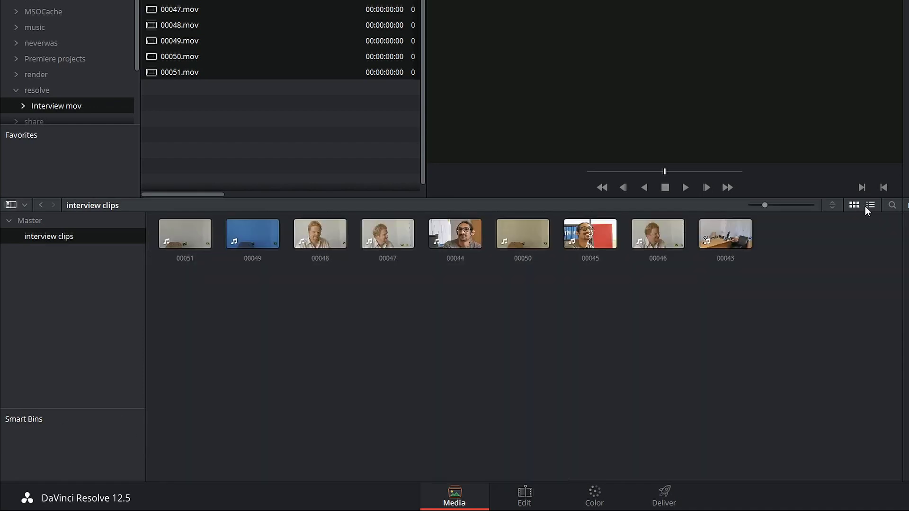
left_click(872, 206)
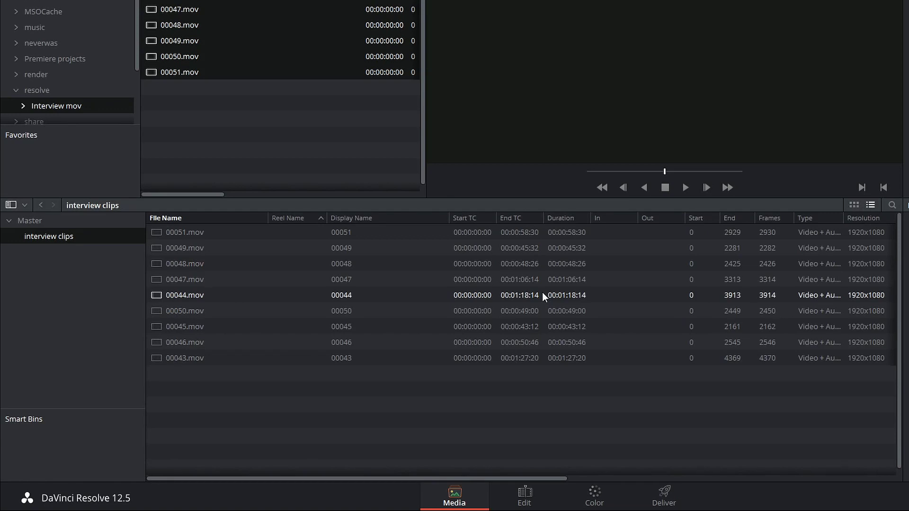
right_click(297, 218)
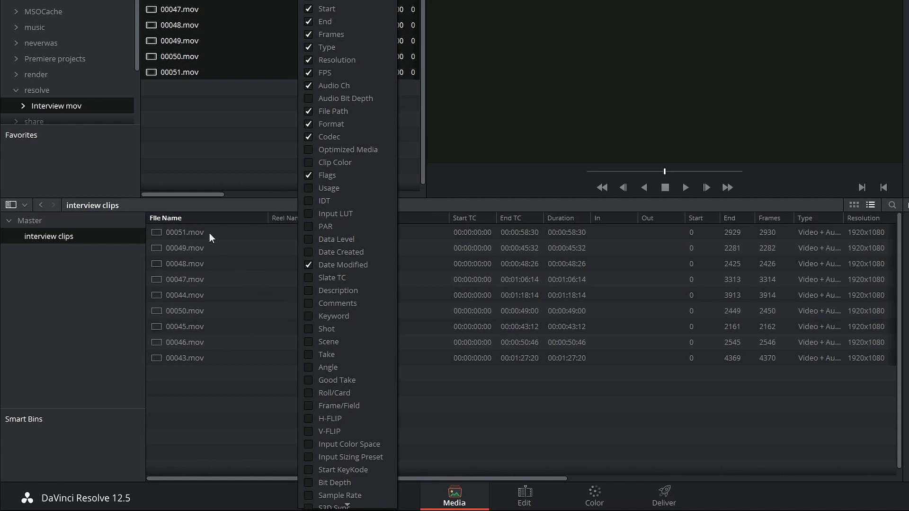
left_click(202, 216)
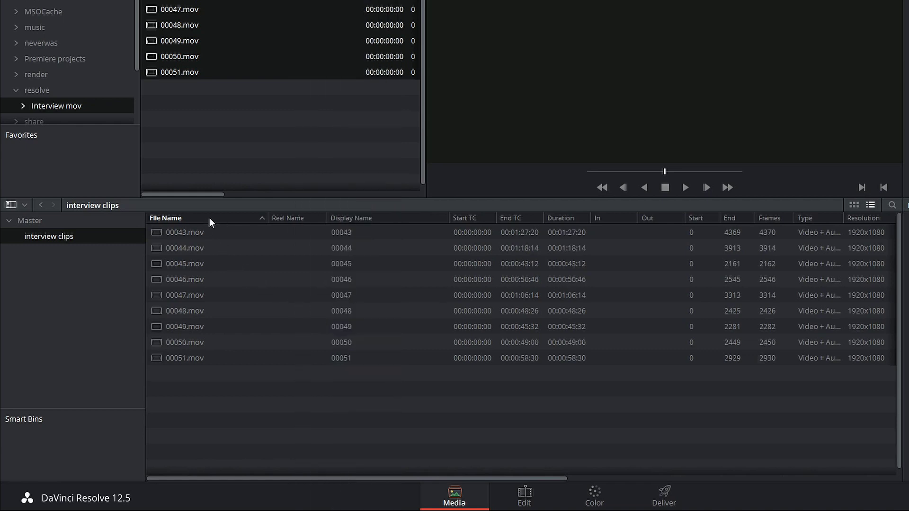
Load clip 00043.mov in the viewer and scrub to about 00:00:25:02 to preview its content
left_click(221, 237)
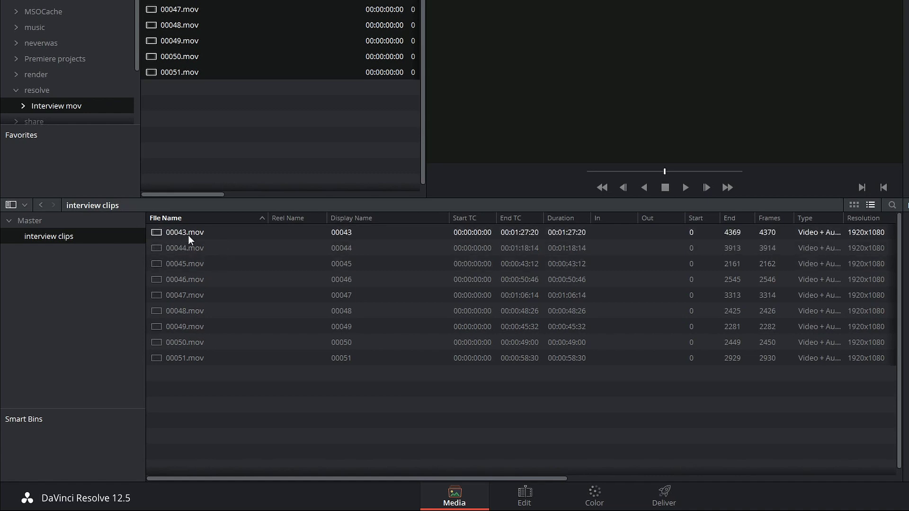
double_click(153, 233)
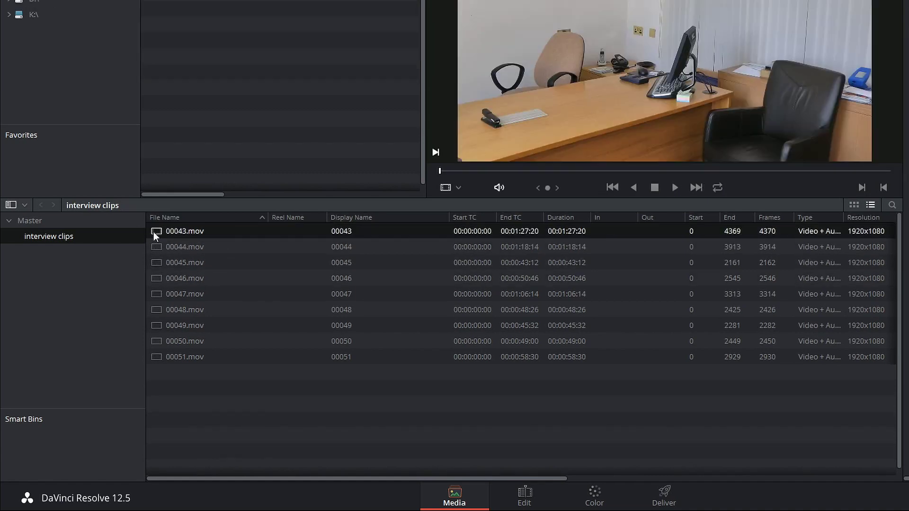
left_click_drag(488, 182, 615, 183)
left_click_drag(610, 298, 568, 290)
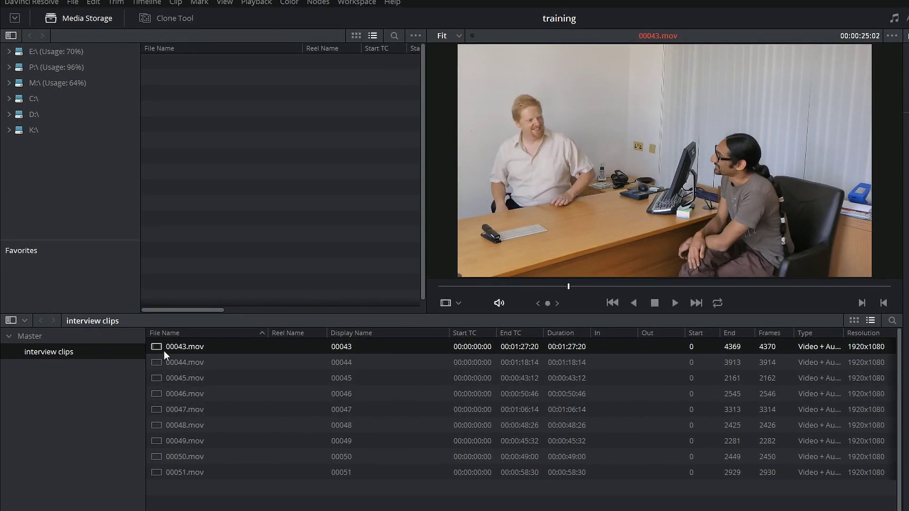
right_click(179, 348)
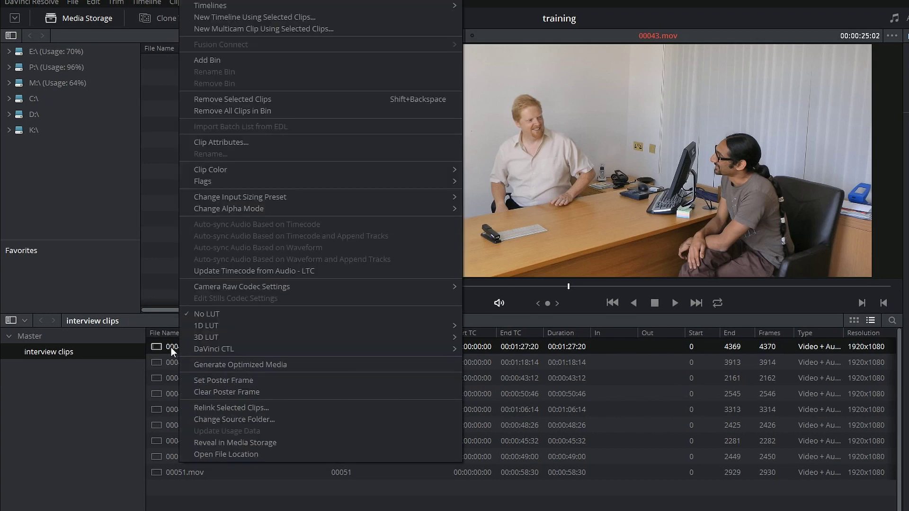
left_click(172, 348)
right_click(171, 347)
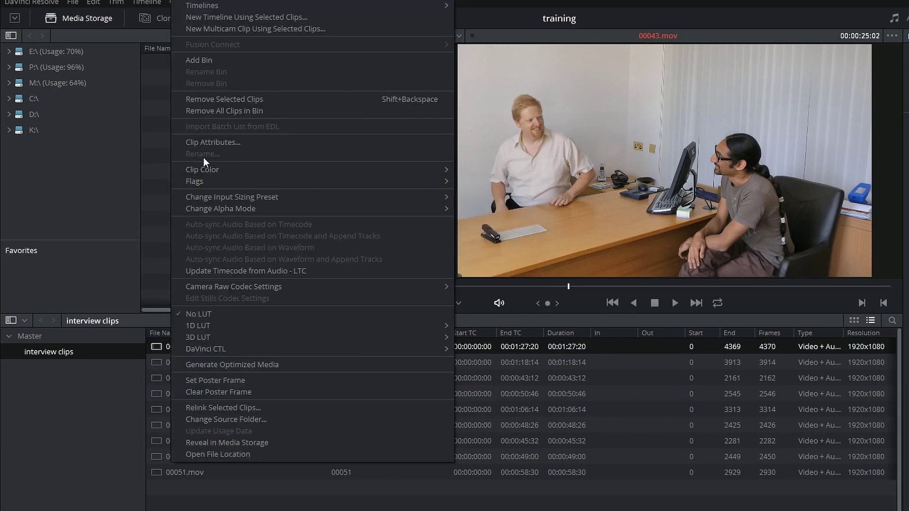
left_click(158, 342)
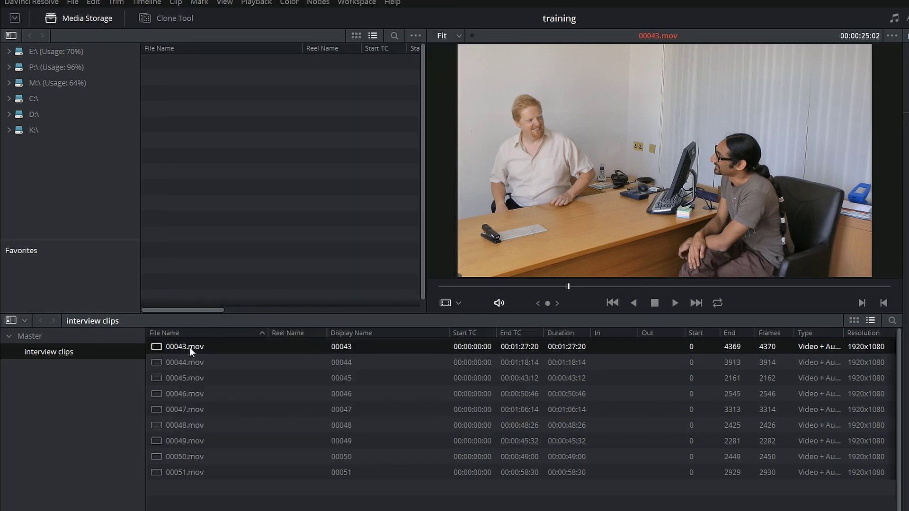
Narrow the File Name column and set the display name of clip 00043.mov to Wideshot
left_click_drag(267, 333, 222, 333)
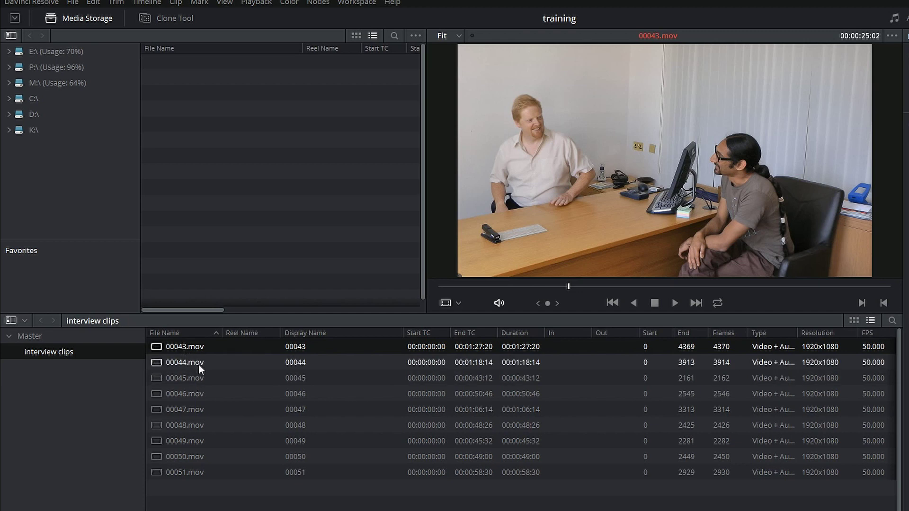
right_click(252, 336)
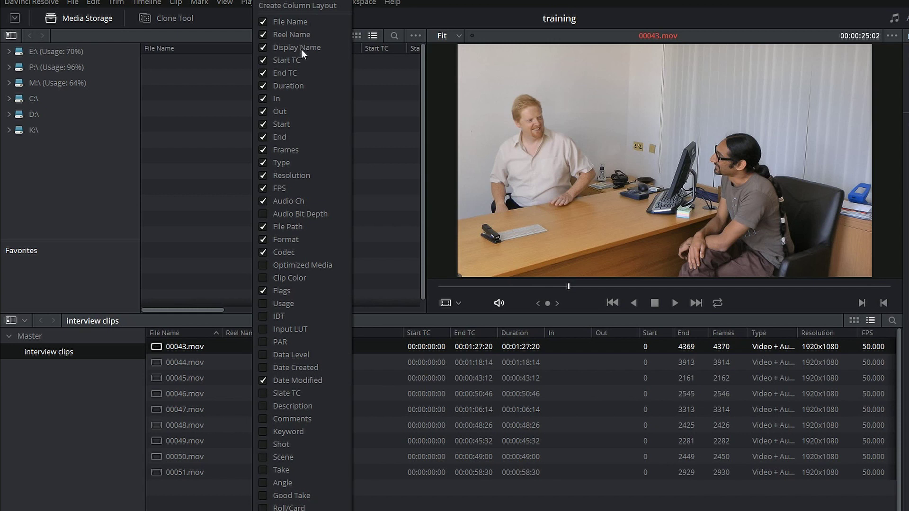
left_click(237, 251)
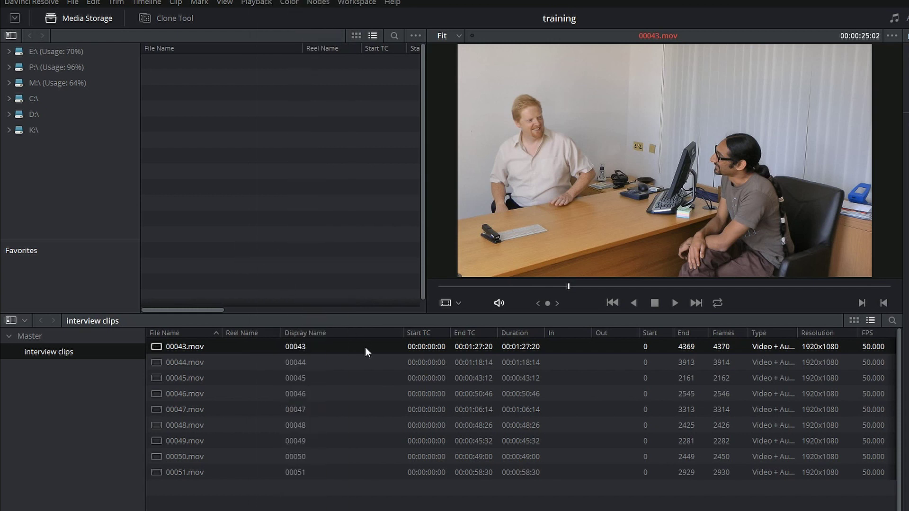
left_click(296, 347)
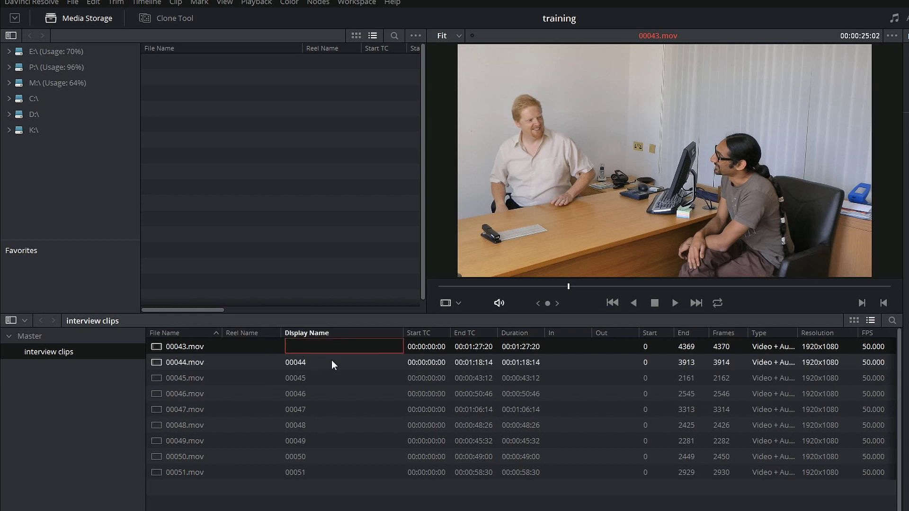
type("Wideshot")
key("Return")
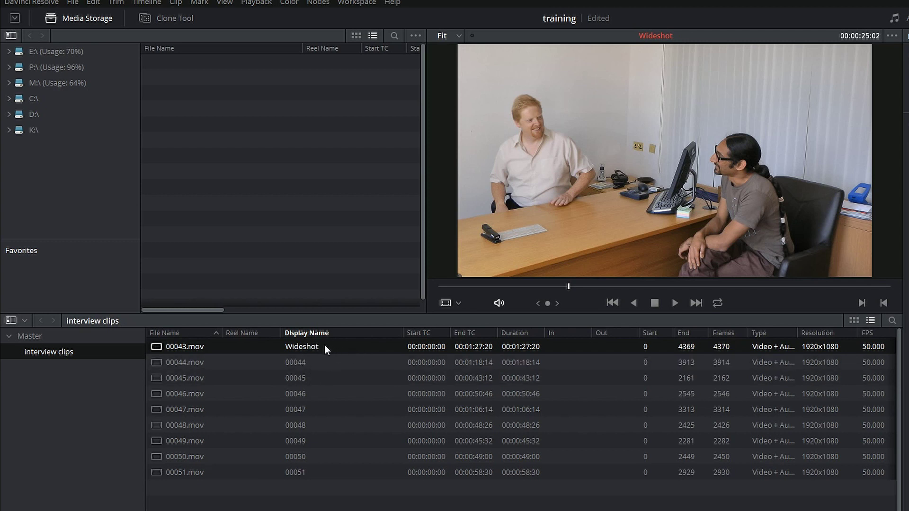
Hide the File Name column in the media pool and move the Display Name column to the first position
right_click(184, 336)
left_click(195, 22)
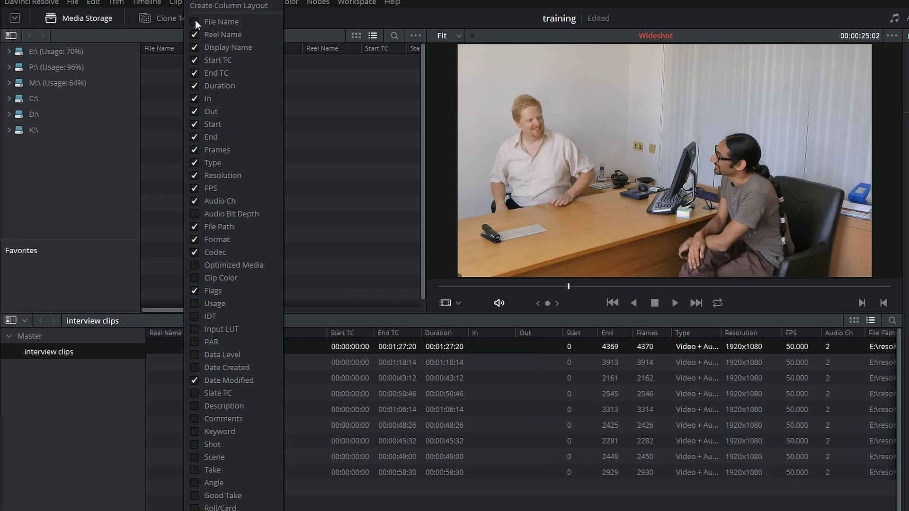
left_click(248, 333)
left_click_drag(248, 334, 157, 333)
Set the display name of clip 00044 to the interviewee's first name followed by "close"
left_click(165, 364)
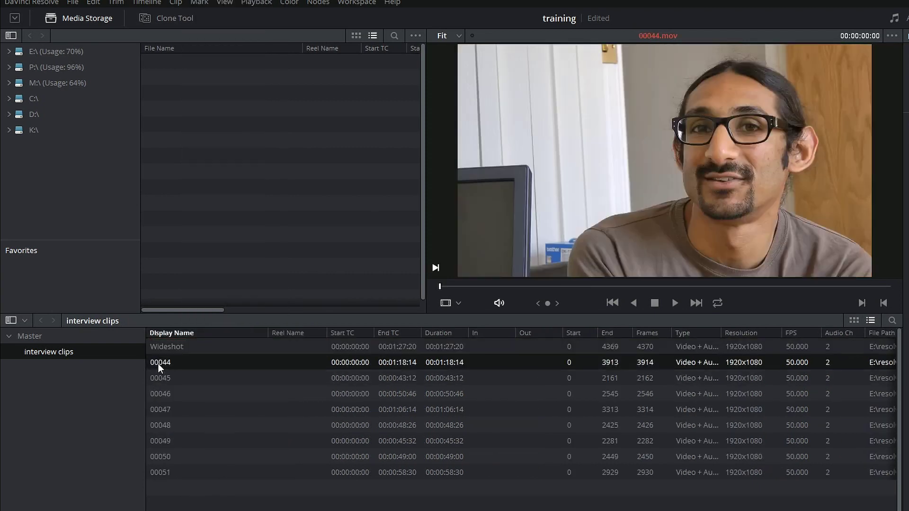
left_click(165, 364)
type("r")
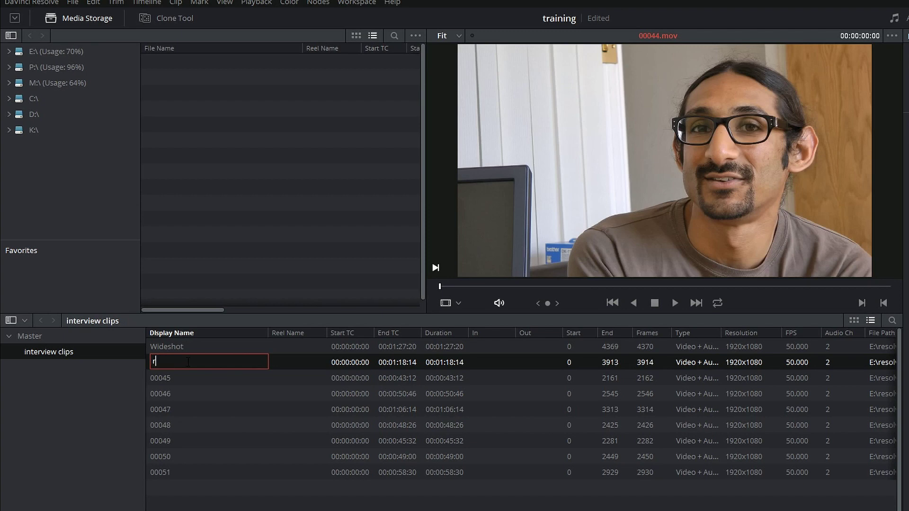
type("ingo close")
key("Return")
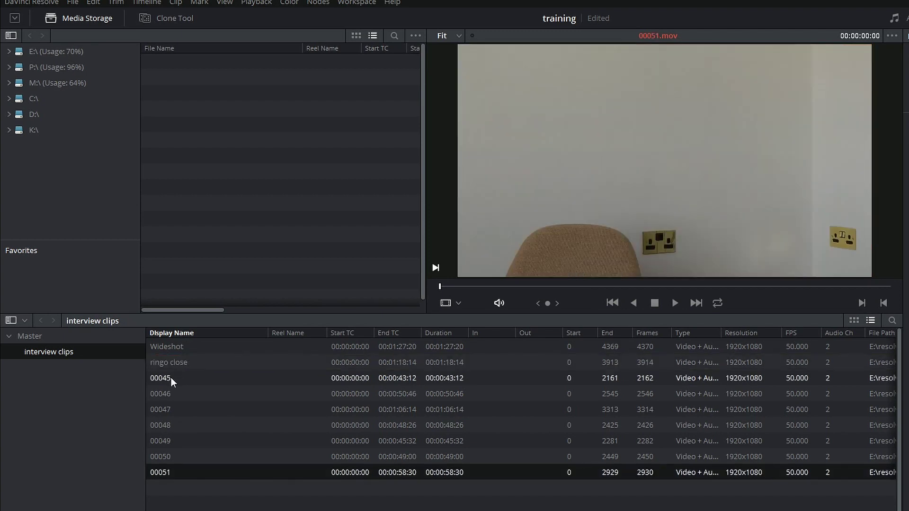
Preview clips 00045, 00046 and 00047 in the viewer to identify their shots
left_click(172, 378)
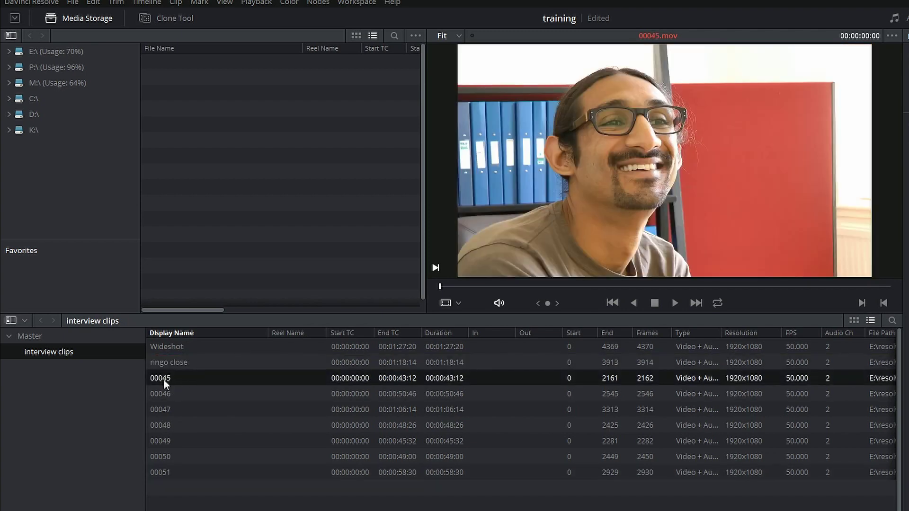
left_click(170, 395)
left_click(169, 410)
left_click(172, 394)
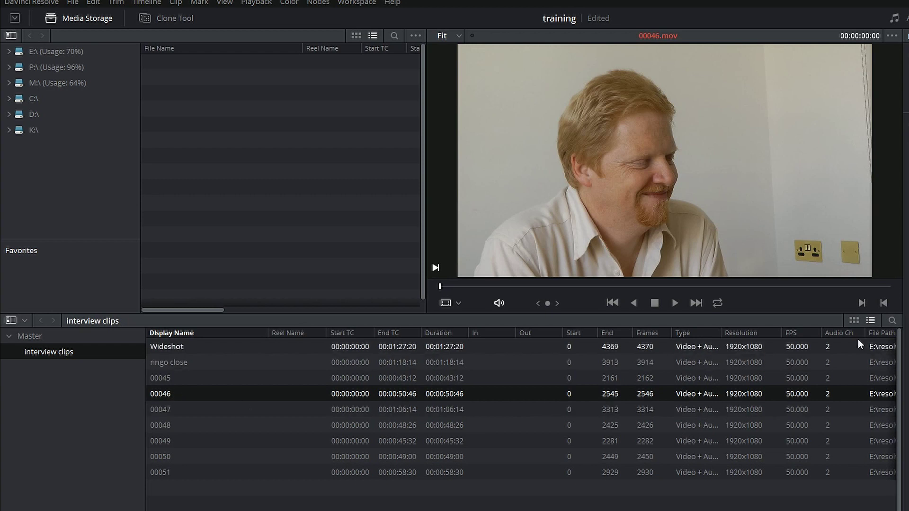
Show the bin's clips as thumbnails enlarged to the maximum size and view individual clips, including 00046
left_click(855, 322)
left_click(387, 359)
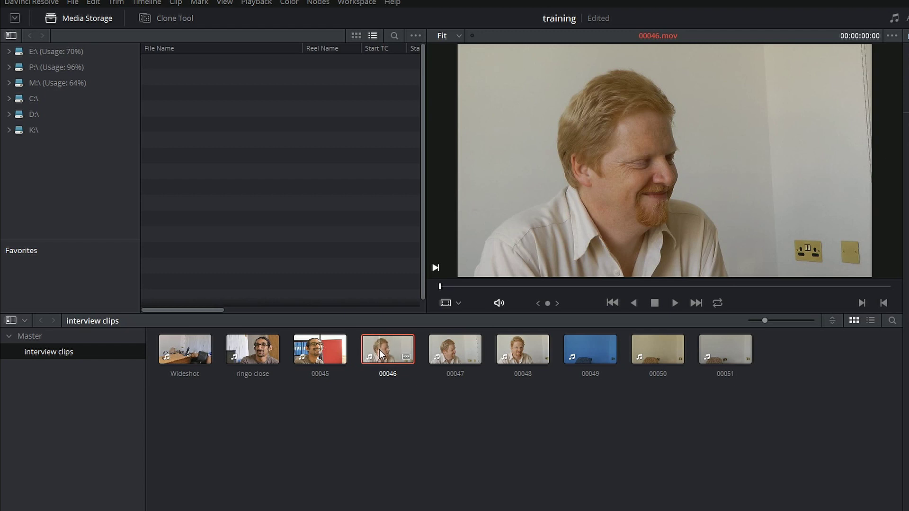
left_click_drag(765, 321, 831, 322)
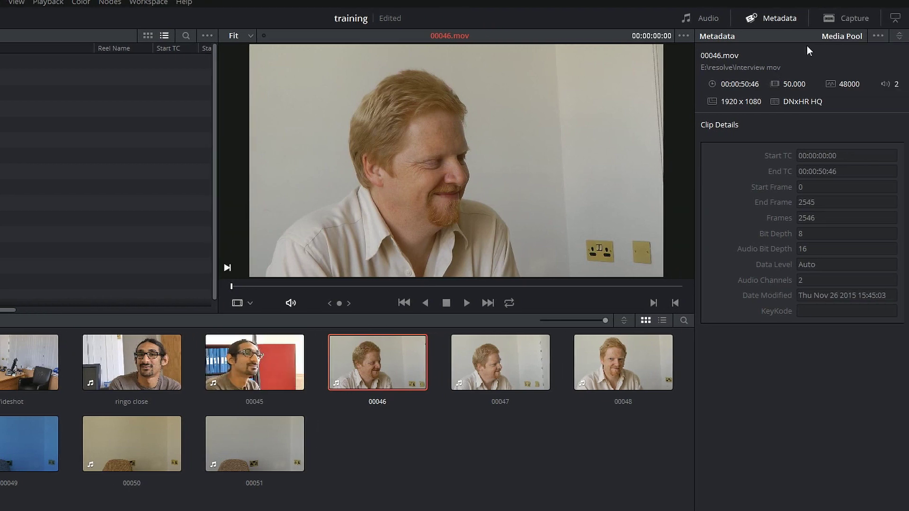
left_click(609, 360)
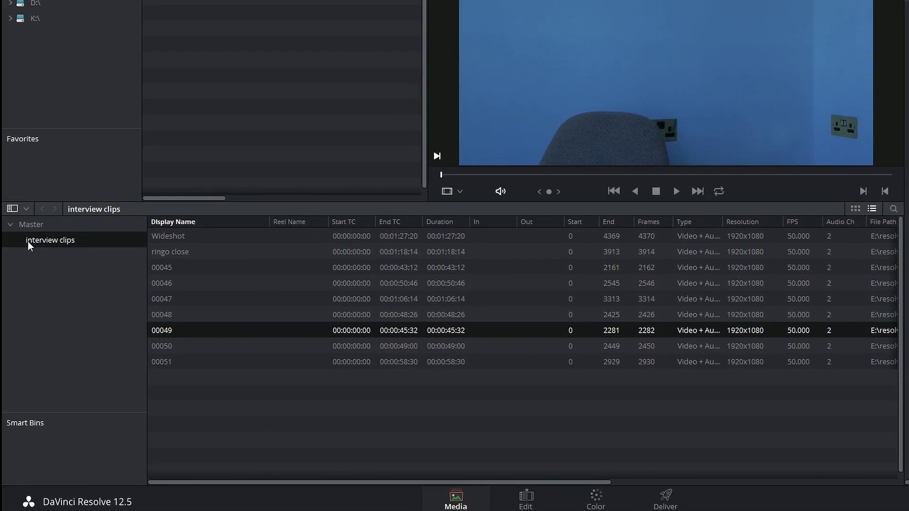
Open the Master bin and look over the commands available for it
left_click(34, 225)
right_click(37, 227)
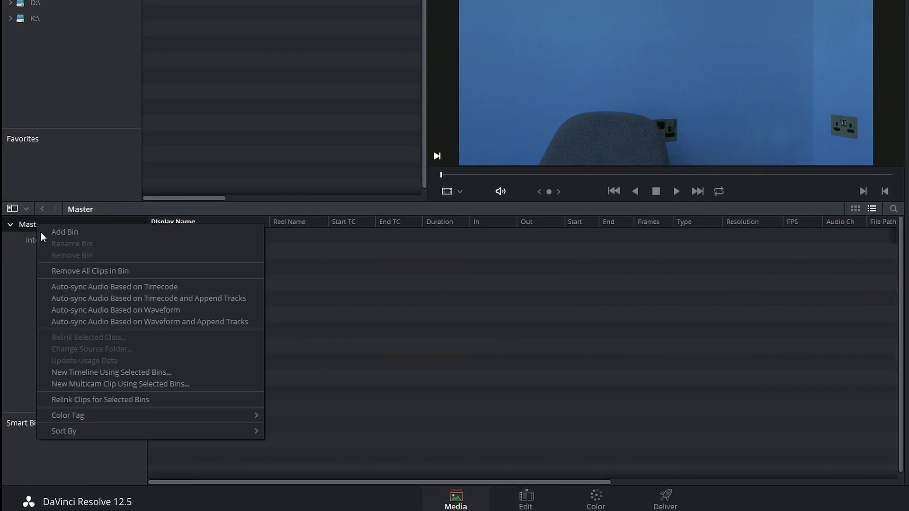
key("Escape")
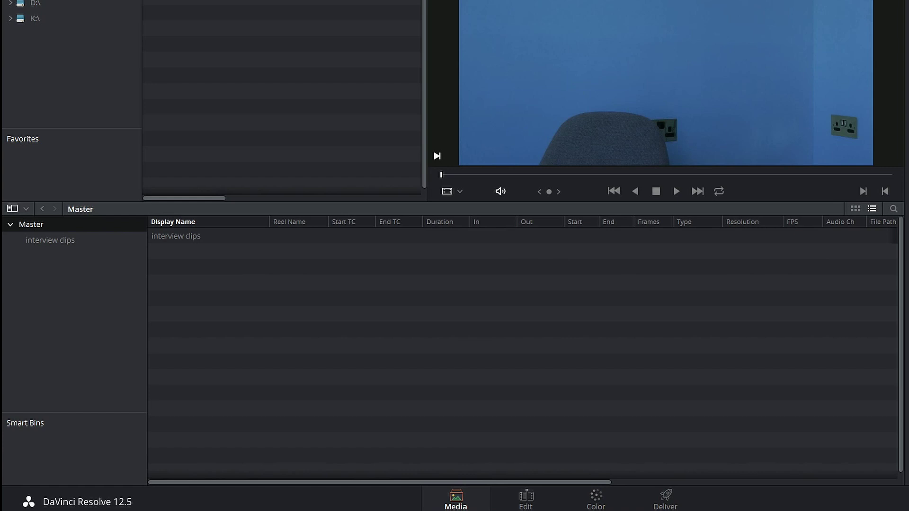
Enable Create Smart Bin for Timelines under General Options in the project settings and save
key("shift+9")
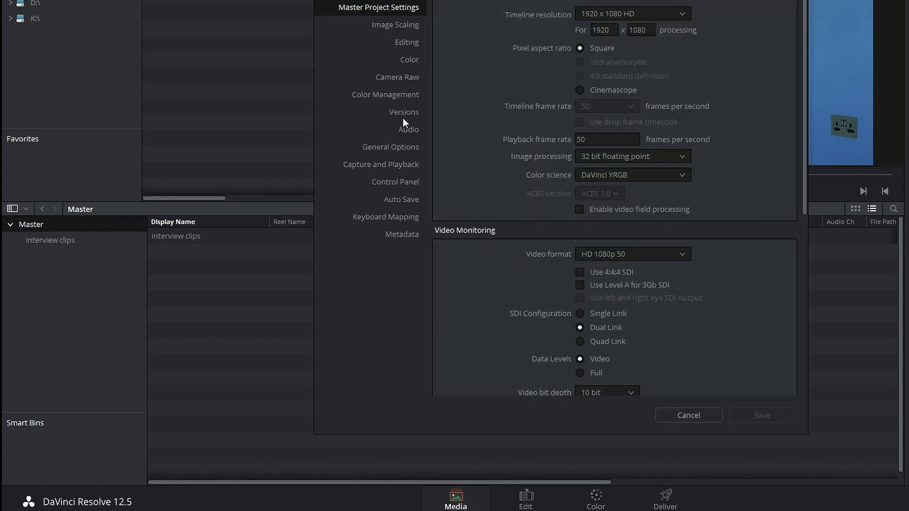
left_click(409, 149)
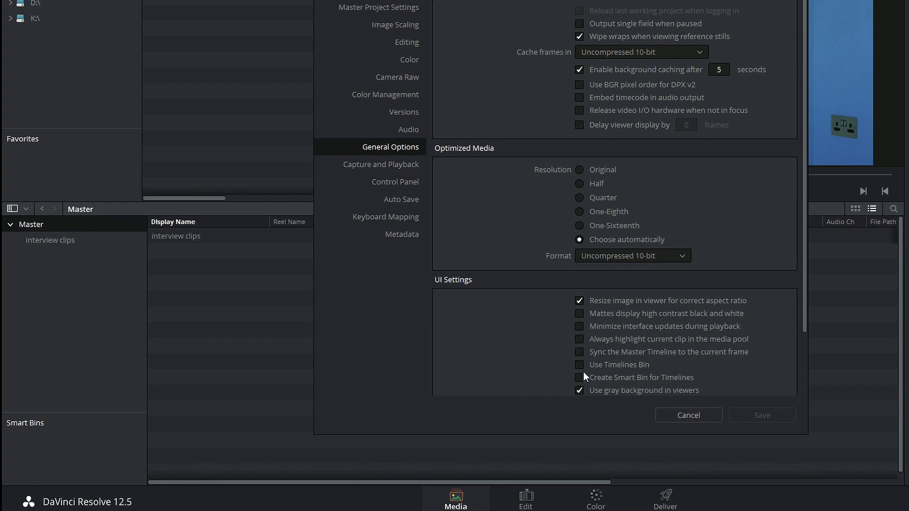
scroll(586, 384, "down", 2)
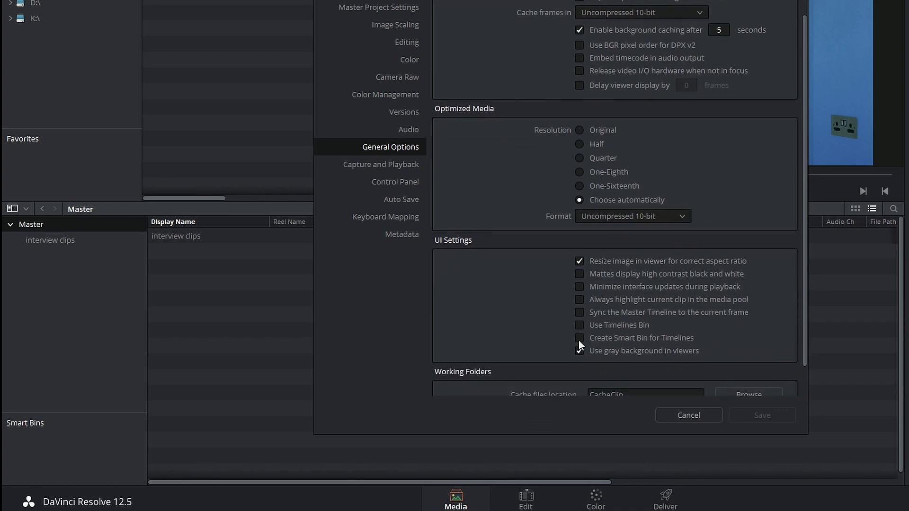
left_click(579, 338)
left_click(751, 416)
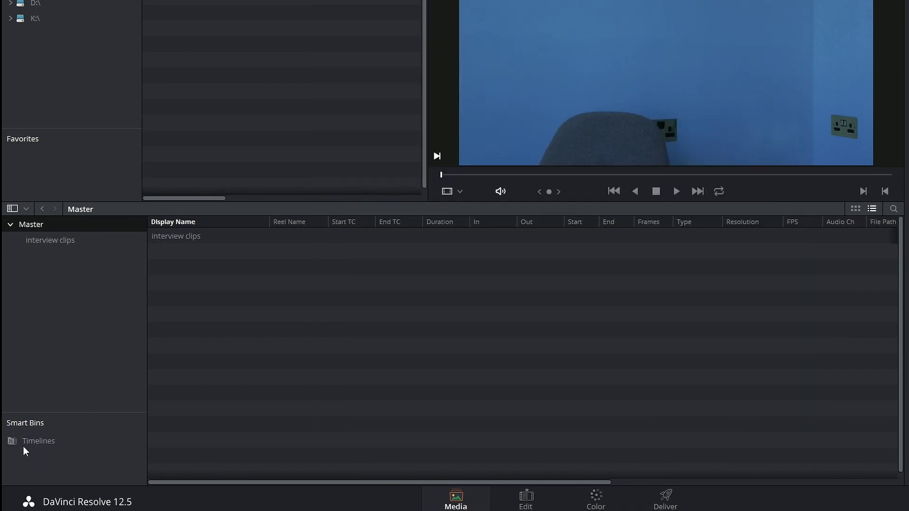
View the contents of the Timelines smart bin and return to the interview clips bin
left_click(43, 442)
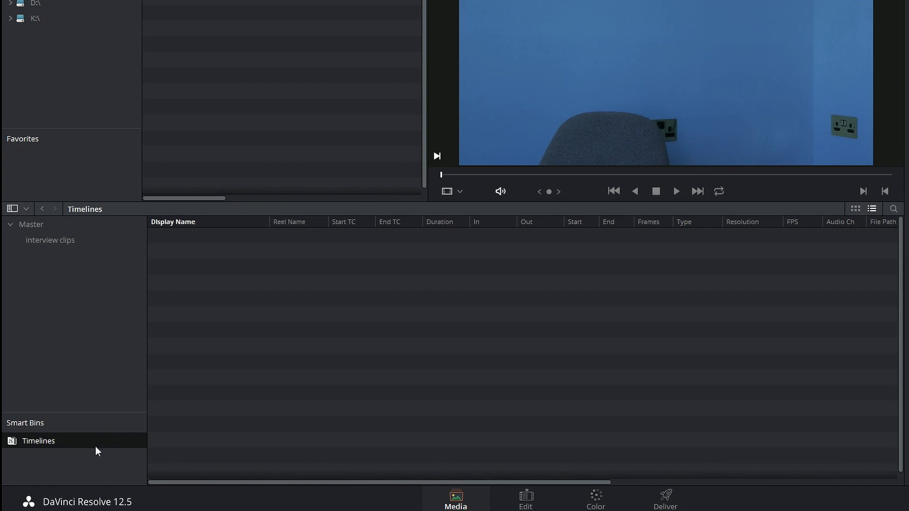
left_click(52, 242)
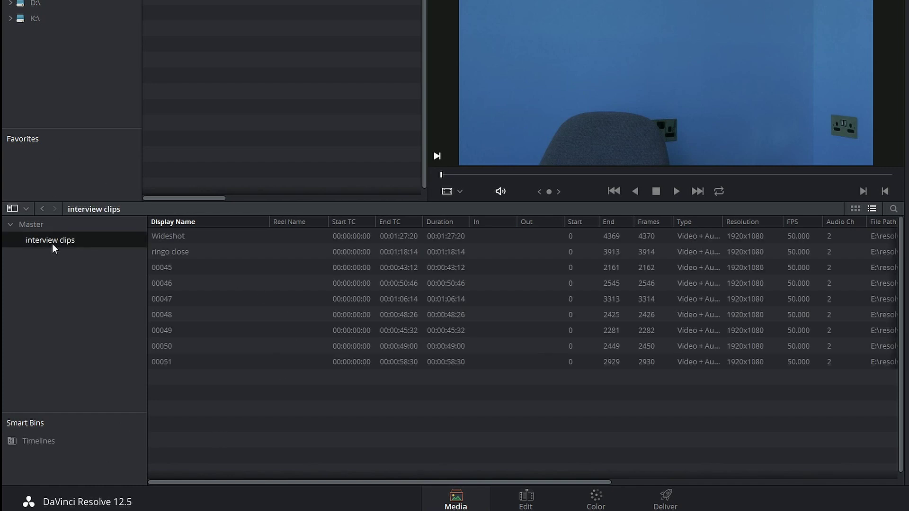